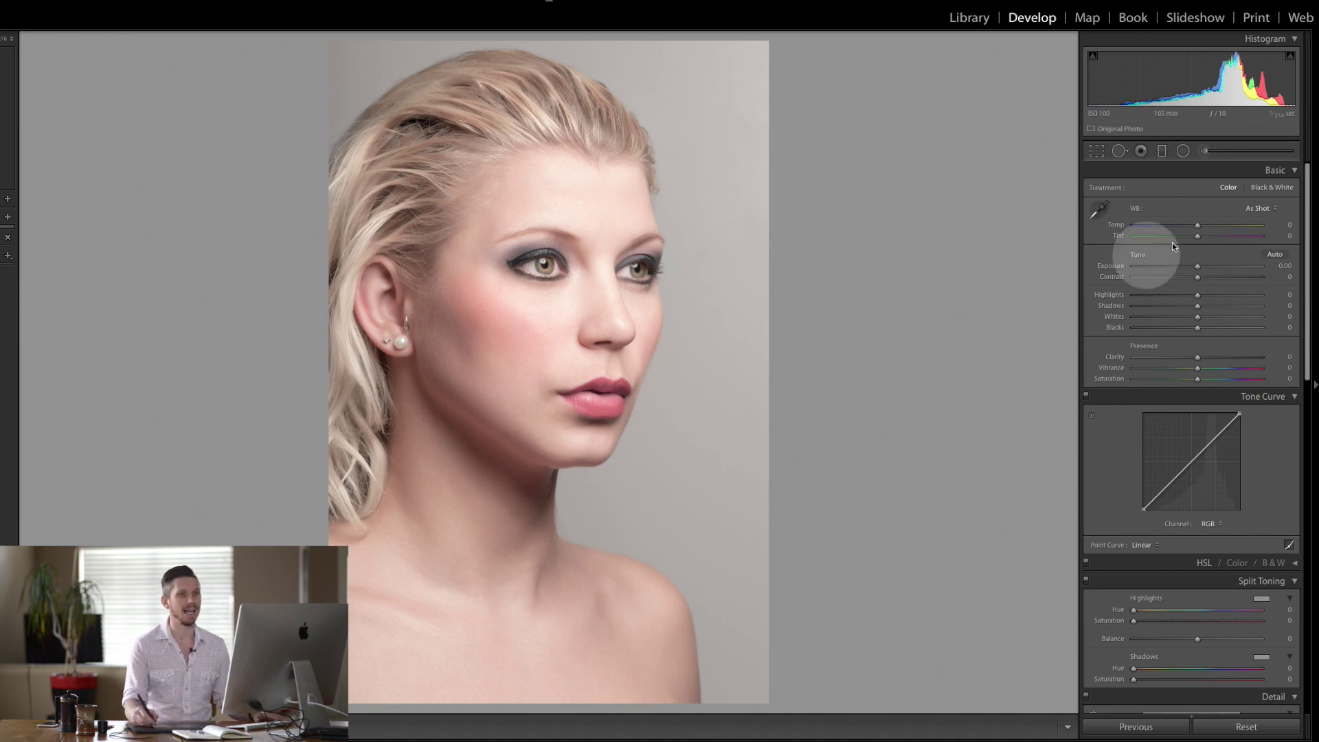
- Paint bright guide marks on the forehead, nose, cheek, jawline, collarbones and chest using an adjustment brush with Exposure at 4.00
{"action": "left_click", "coordinate": [1203, 150]}
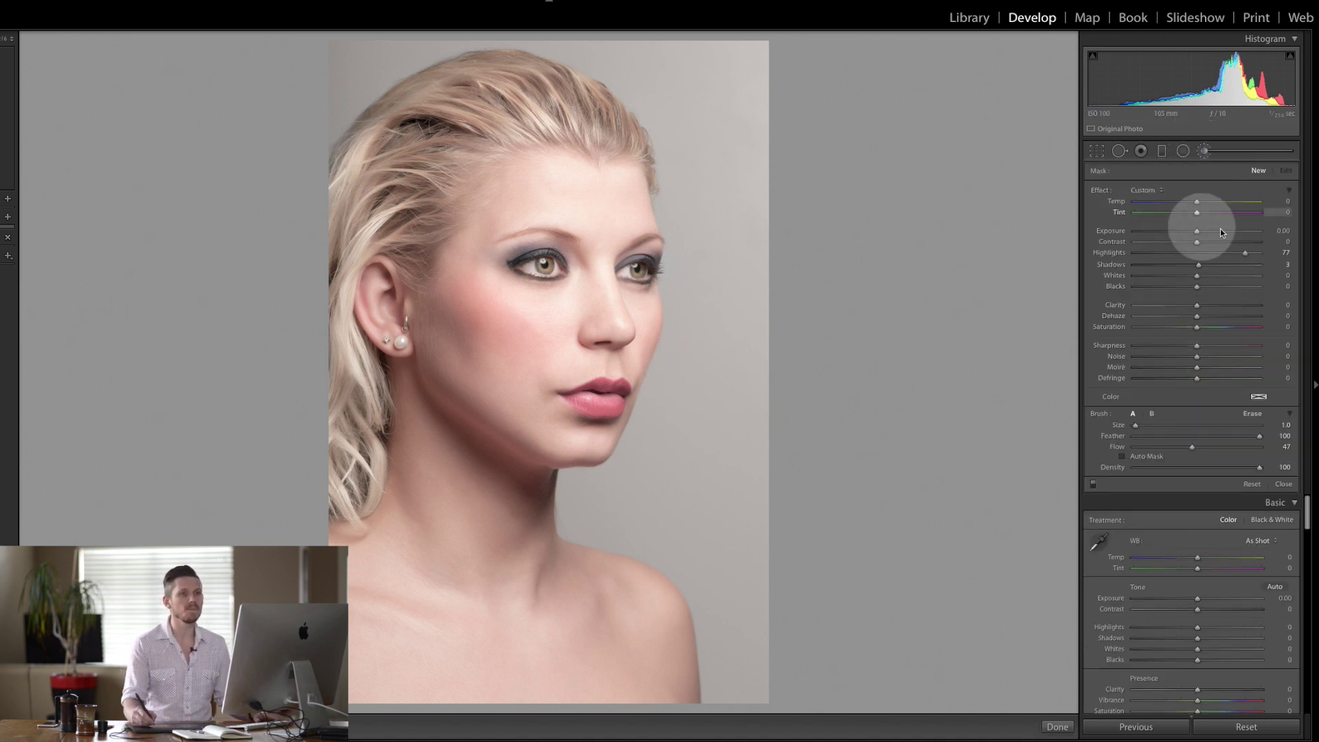
{"action": "left_click_drag", "start_coordinate": [1205, 232], "coordinate": [1297, 230]}
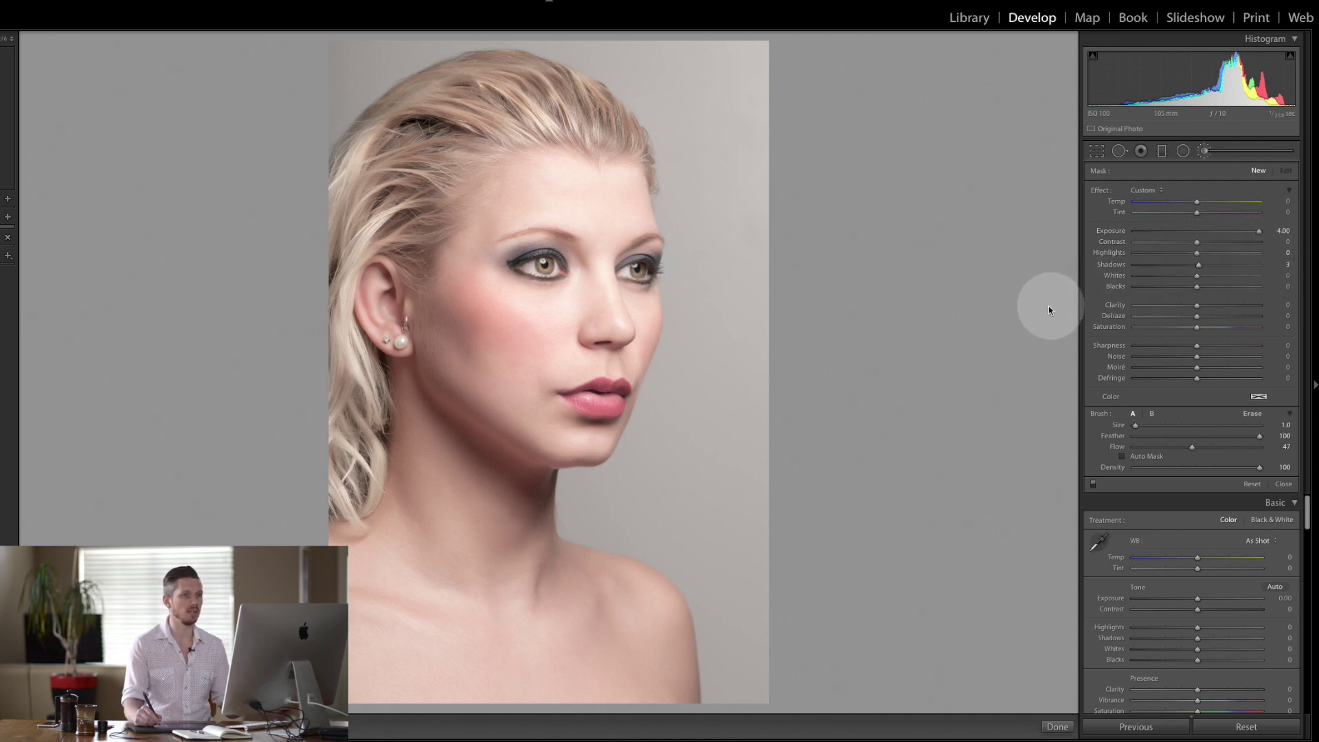
{"action": "key", "text": "]"}
{"action": "mouse_move", "coordinate": [509, 228]}
{"action": "left_mouse_down"}
{"action": "mouse_move", "coordinate": [564, 204]}
{"action": "mouse_move", "coordinate": [580, 227]}
{"action": "mouse_move", "coordinate": [551, 217]}
{"action": "mouse_move", "coordinate": [513, 236]}
{"action": "mouse_move", "coordinate": [573, 227]}
{"action": "mouse_move", "coordinate": [515, 223]}
{"action": "left_mouse_up"}
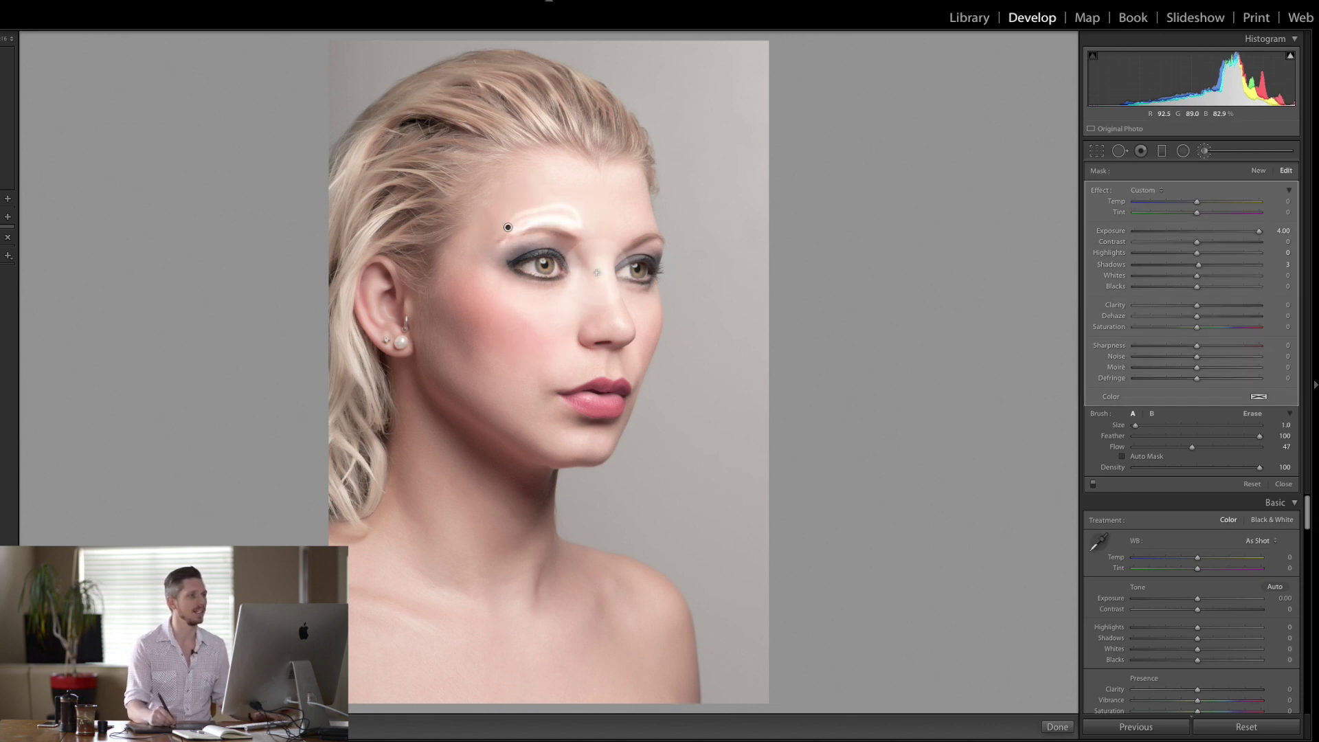
{"action": "left_click_drag", "start_coordinate": [531, 335], "coordinate": [536, 298]}
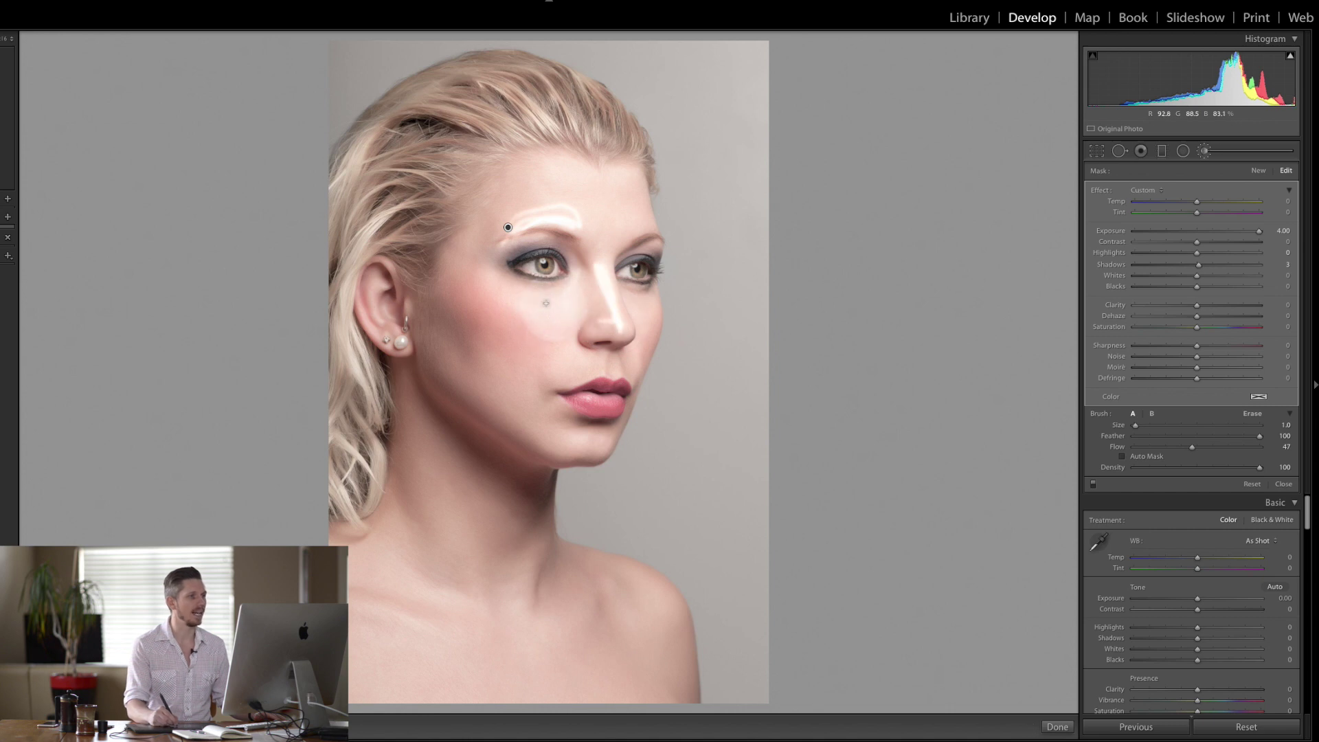
{"action": "left_click_drag", "start_coordinate": [368, 553], "coordinate": [465, 599]}
{"action": "left_click_drag", "start_coordinate": [349, 639], "coordinate": [433, 650]}
{"action": "left_click_drag", "start_coordinate": [526, 602], "coordinate": [577, 624]}
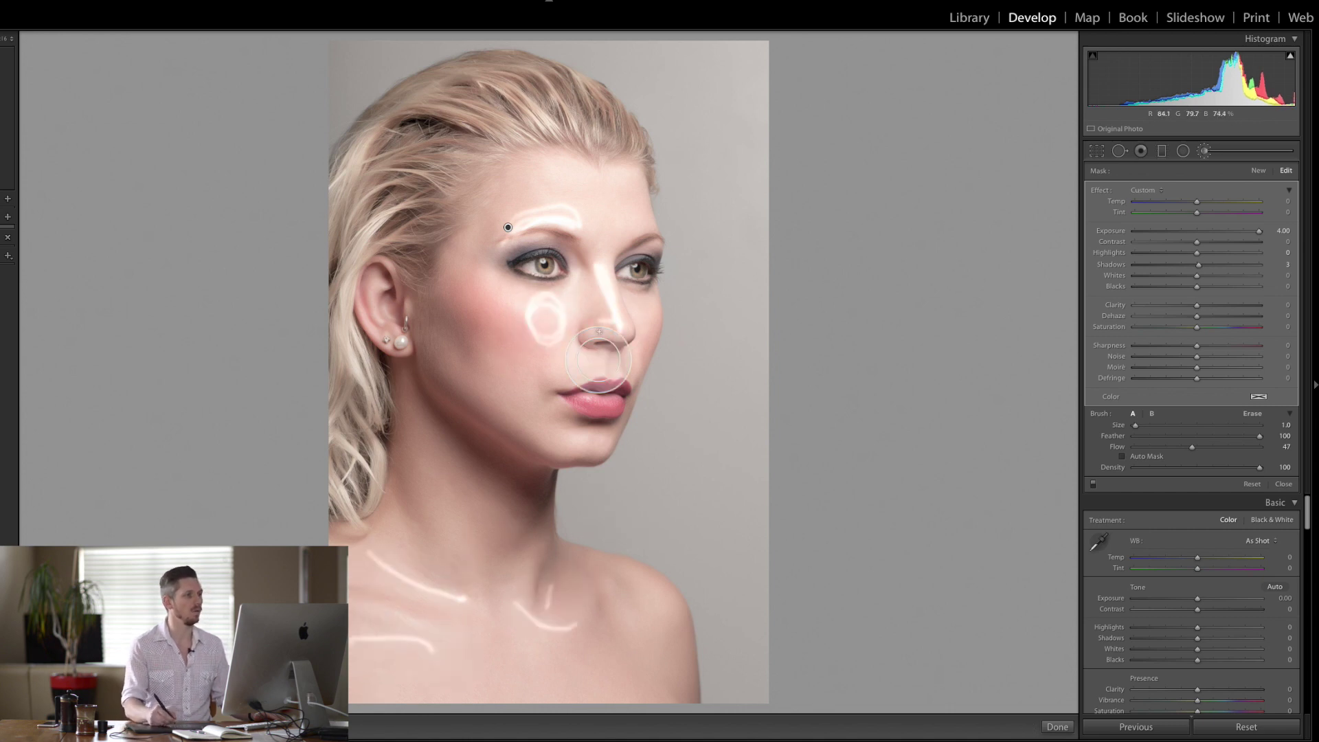
{"action": "mouse_move", "coordinate": [436, 359]}
{"action": "left_mouse_down"}
{"action": "mouse_move", "coordinate": [543, 435]}
{"action": "mouse_move", "coordinate": [586, 433]}
{"action": "left_mouse_up"}
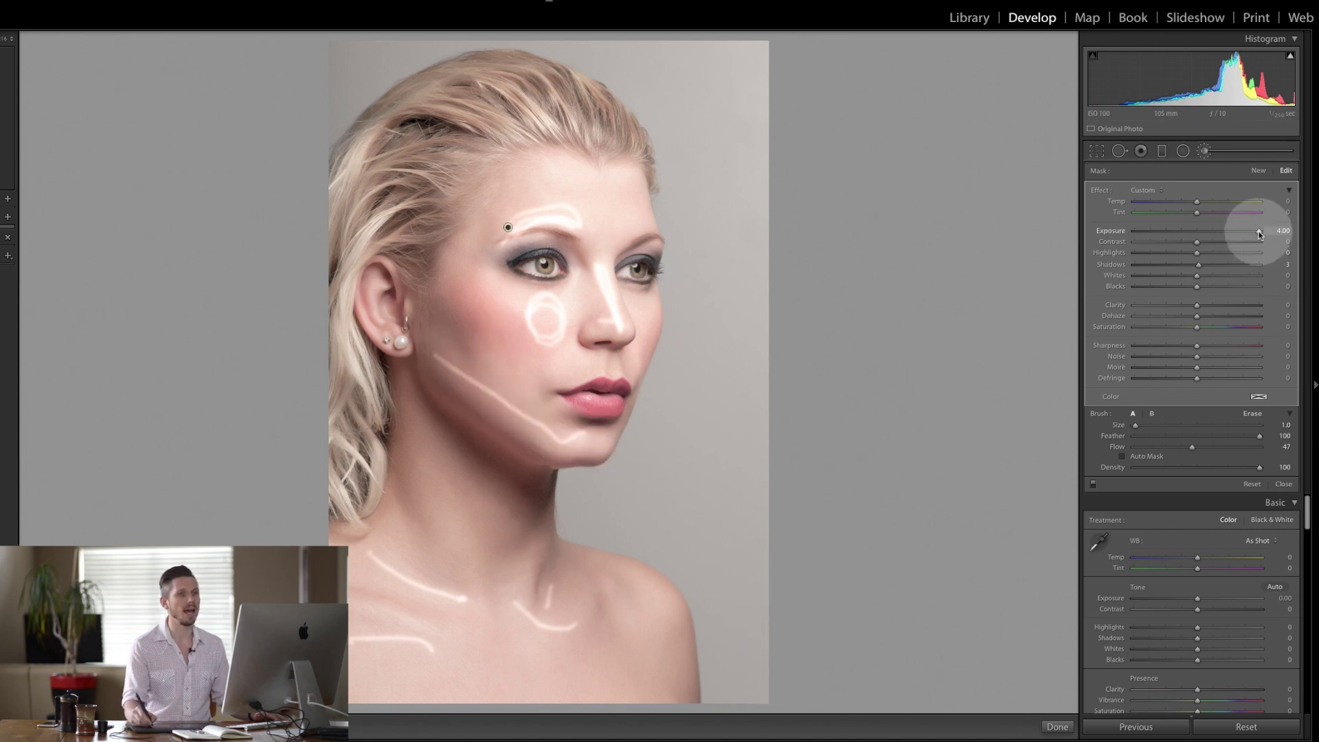
- Create a new brush mask at Exposure -4.00 and mark shadow areas on the cheeks, nose, temple, neck and collarbones
{"action": "left_click", "coordinate": [1258, 171]}
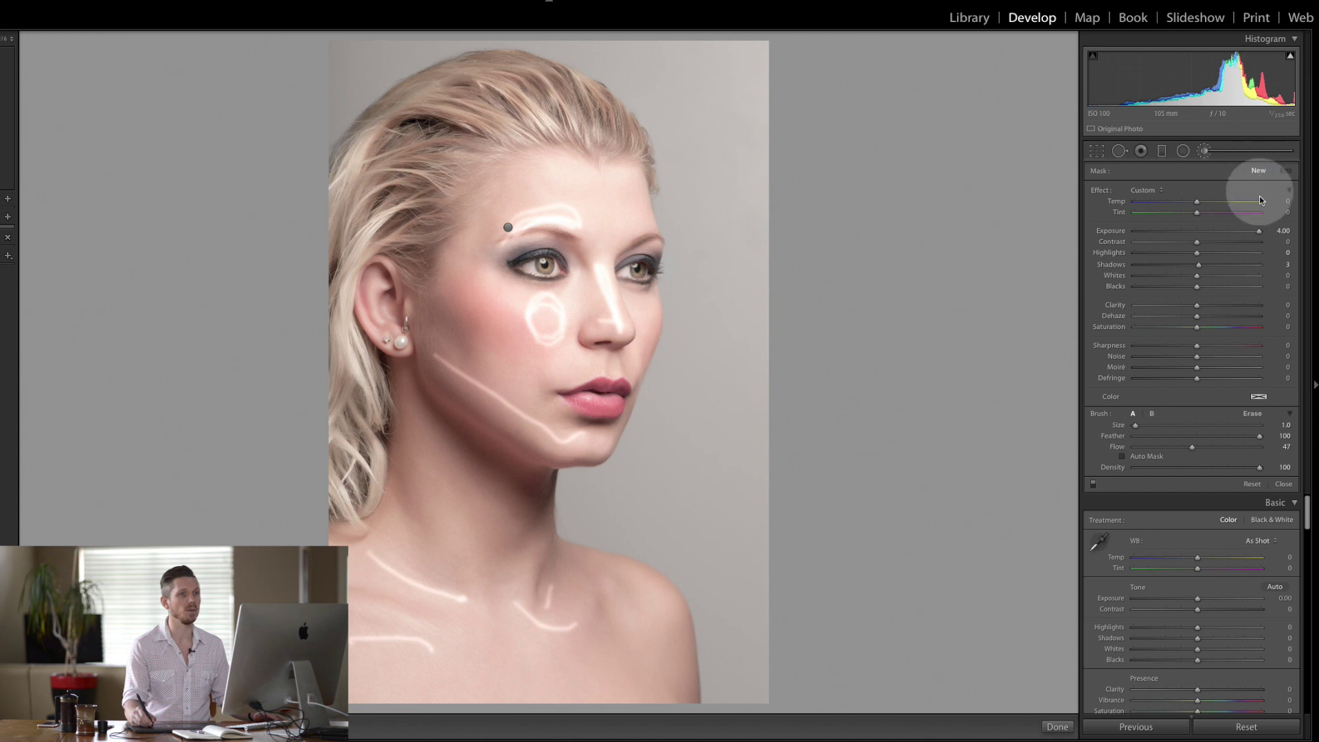
{"action": "left_click_drag", "start_coordinate": [1260, 231], "coordinate": [1135, 231]}
{"action": "left_click_drag", "start_coordinate": [433, 307], "coordinate": [516, 358]}
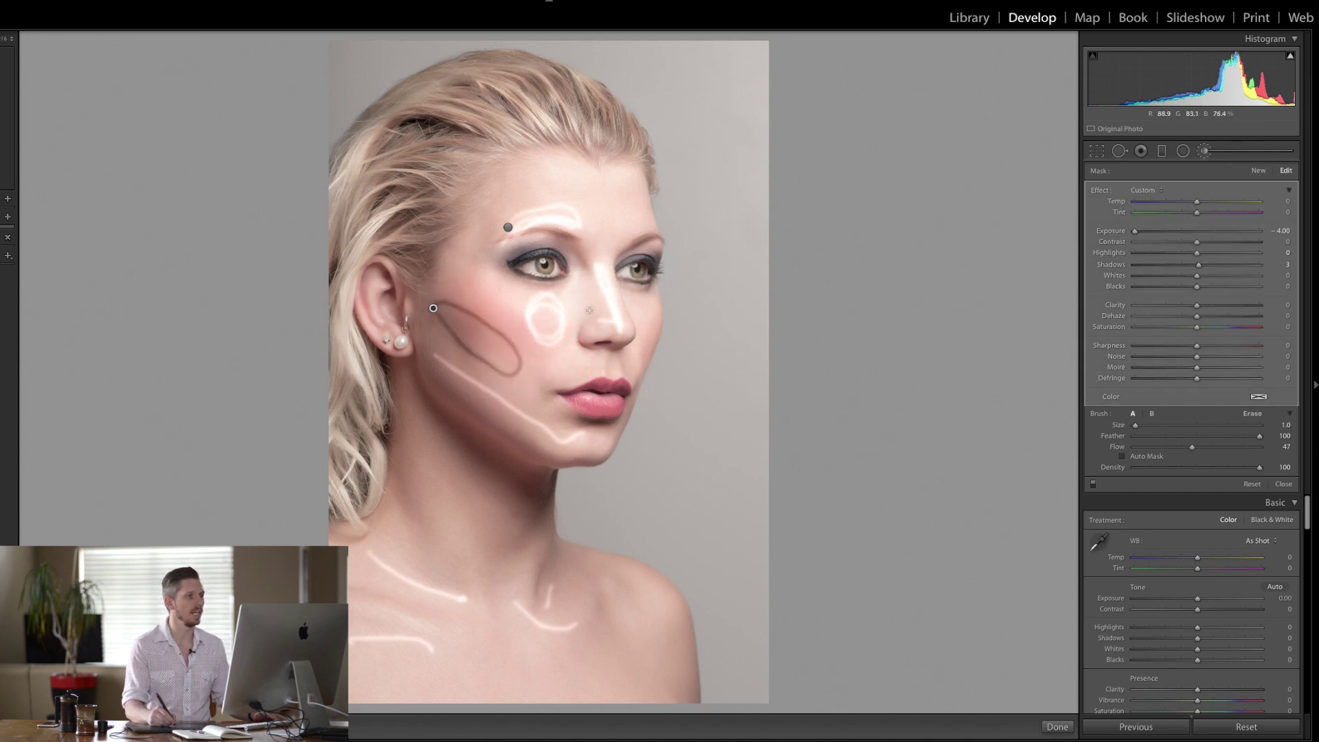
{"action": "mouse_move", "coordinate": [590, 312]}
{"action": "left_mouse_down"}
{"action": "mouse_move", "coordinate": [656, 346]}
{"action": "mouse_move", "coordinate": [649, 316]}
{"action": "left_mouse_up"}
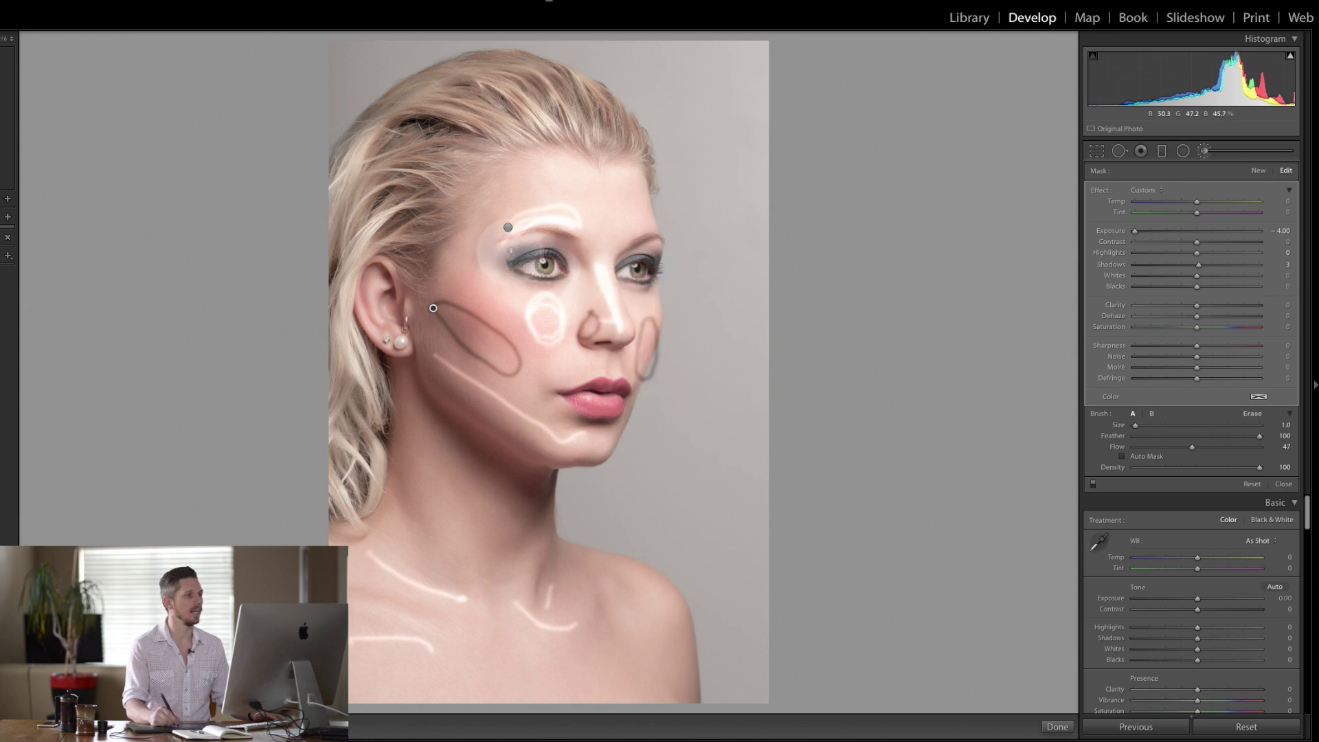
{"action": "mouse_move", "coordinate": [429, 251]}
{"action": "left_mouse_down"}
{"action": "mouse_move", "coordinate": [487, 289]}
{"action": "mouse_move", "coordinate": [522, 257]}
{"action": "left_mouse_up"}
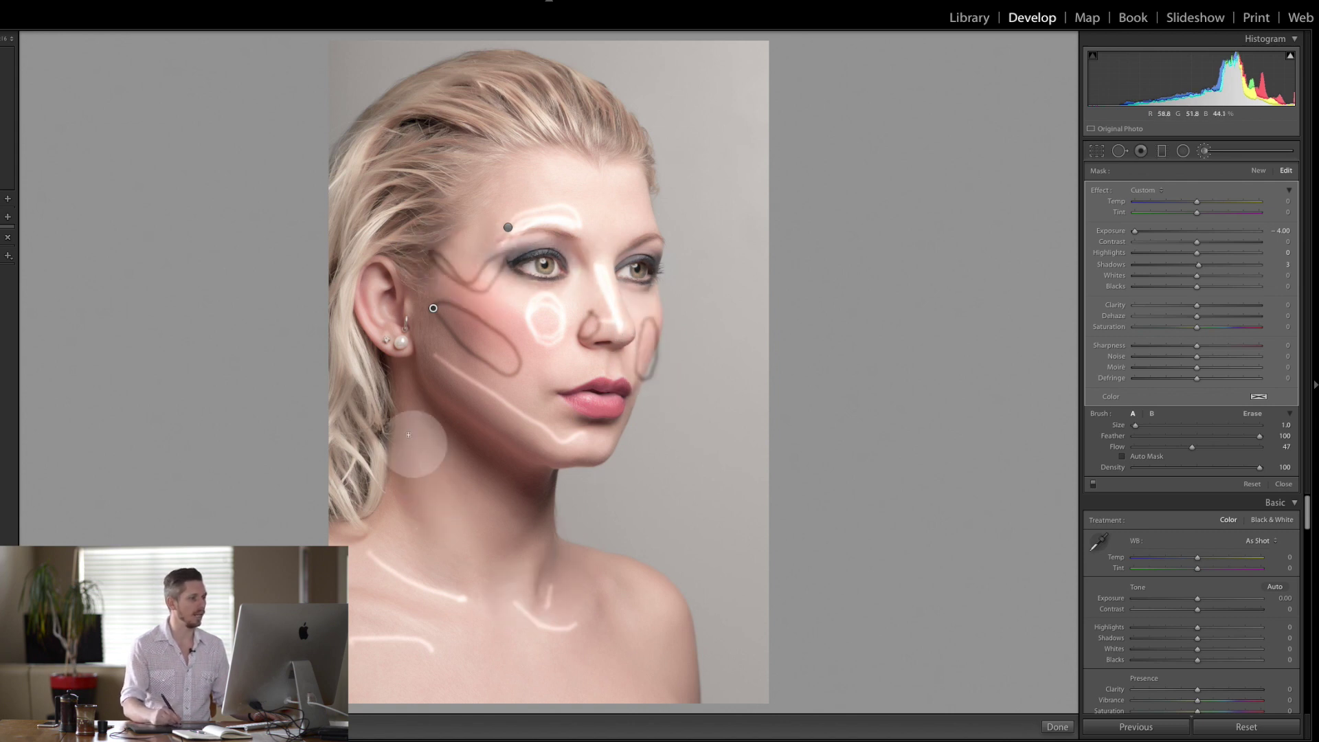
{"action": "left_click_drag", "start_coordinate": [404, 415], "coordinate": [515, 501]}
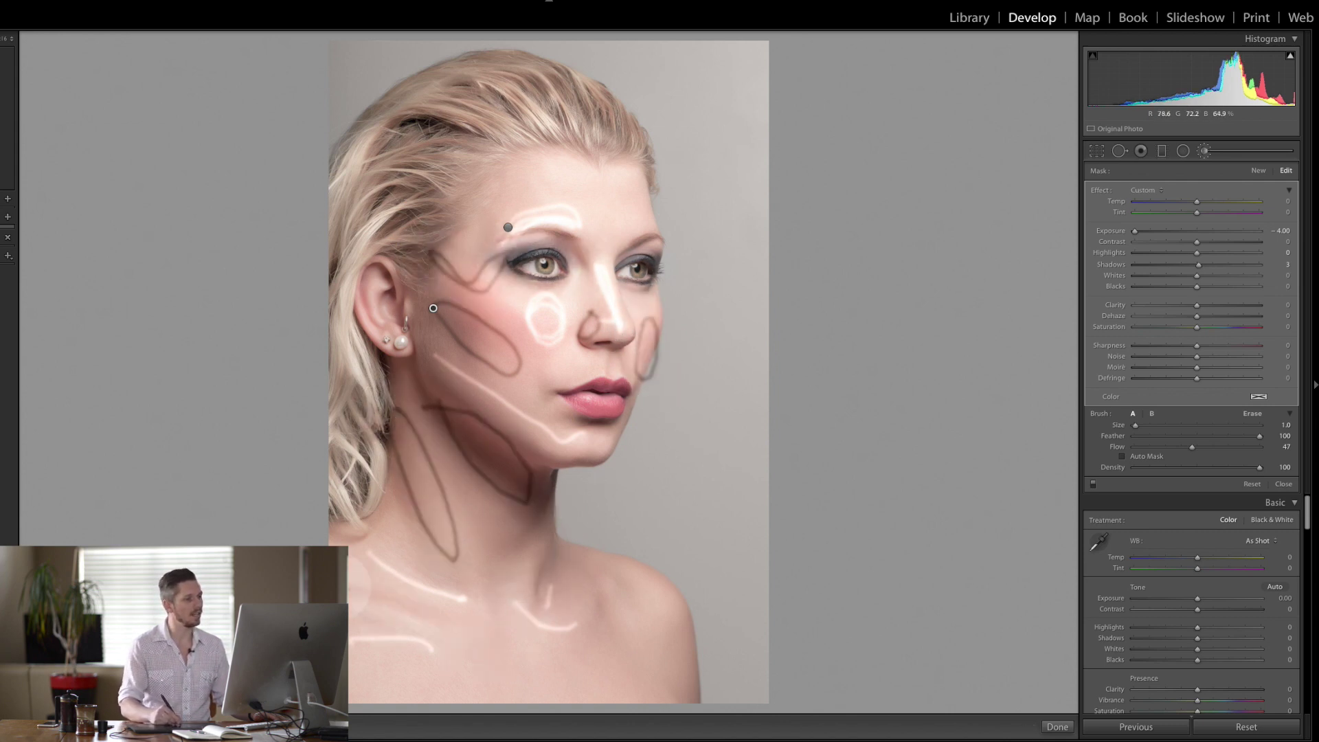
{"action": "mouse_move", "coordinate": [598, 587]}
{"action": "left_mouse_down"}
{"action": "mouse_move", "coordinate": [575, 616]}
{"action": "mouse_move", "coordinate": [642, 645]}
{"action": "left_mouse_up"}
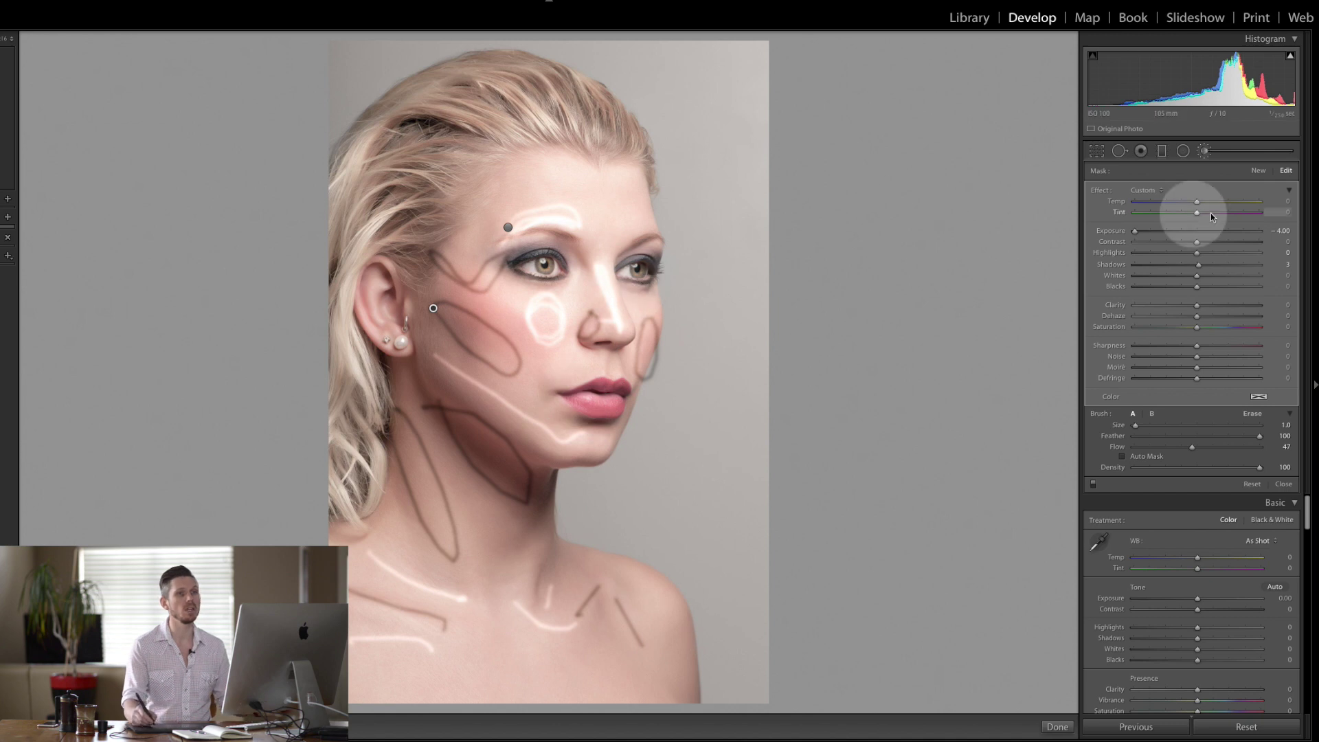
- Delete the bright and dark guide marks from the portrait and close the adjustment brush
{"action": "key", "text": "Delete"}
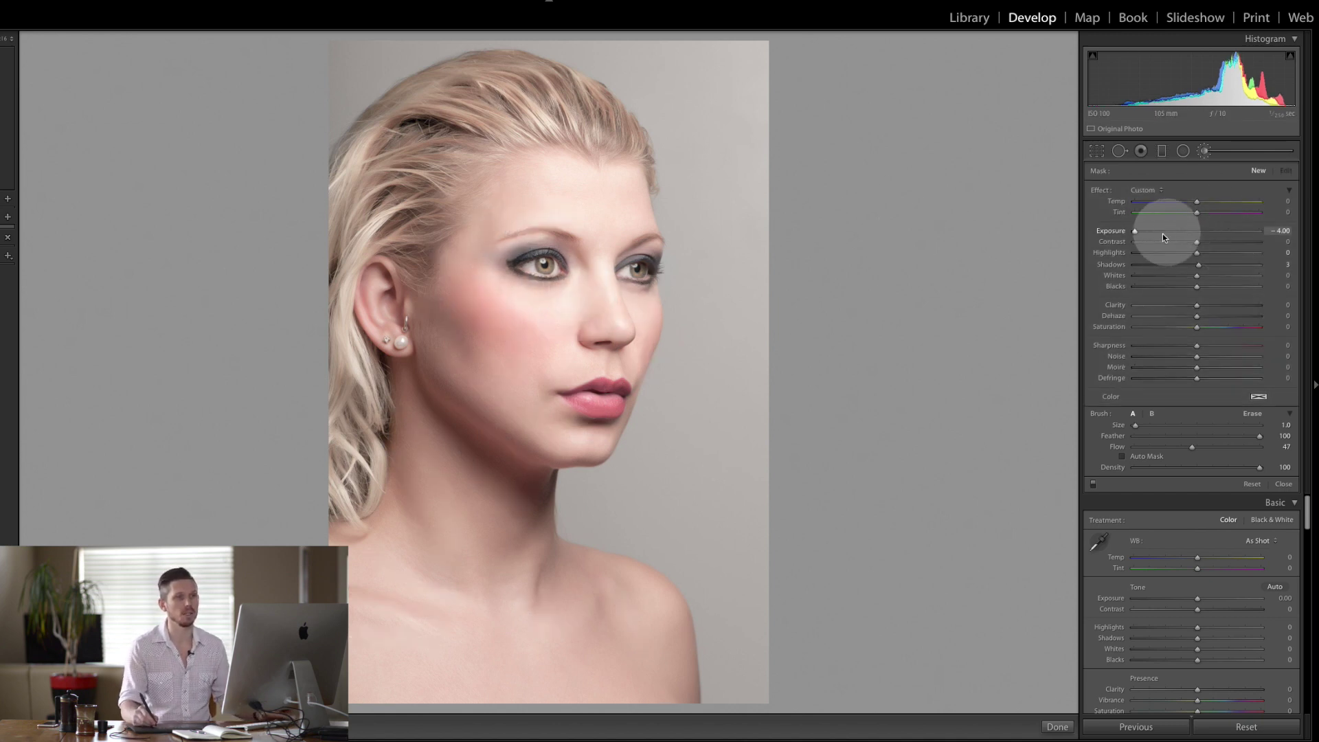
{"action": "left_click", "coordinate": [1203, 152]}
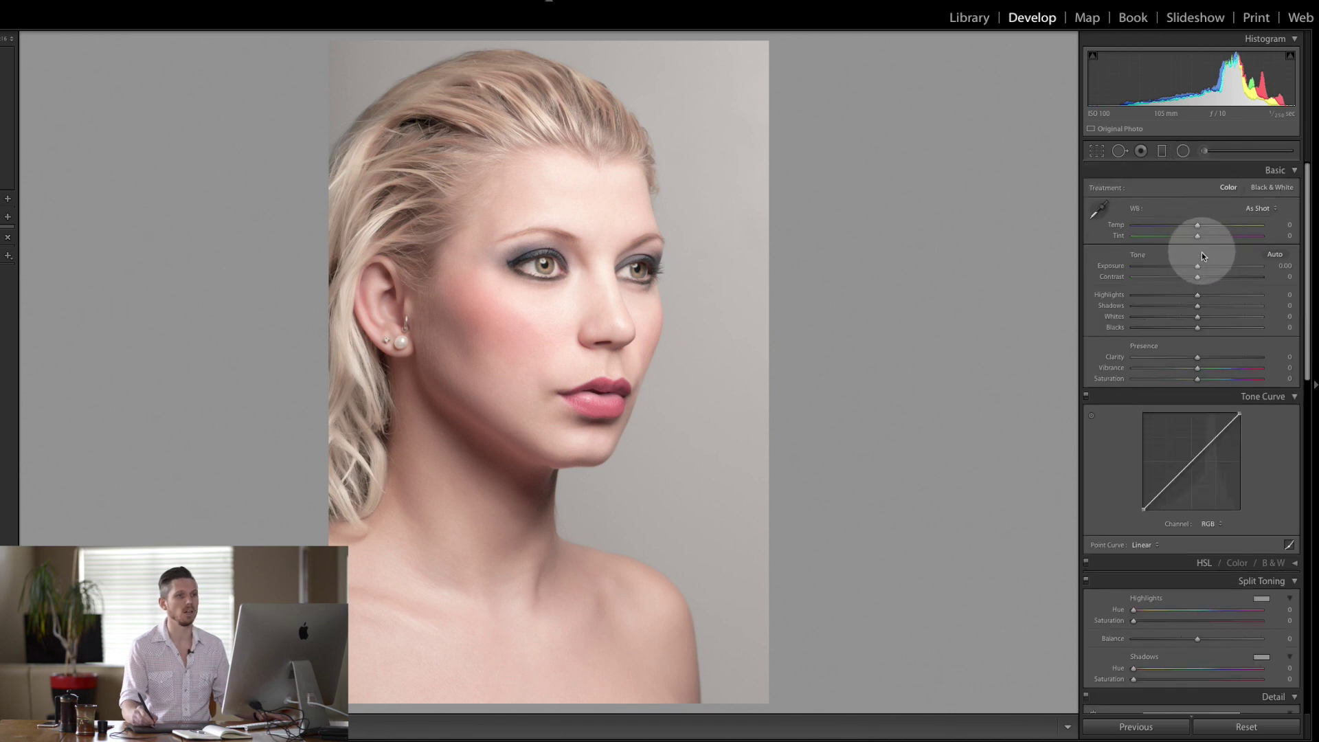
- Try a global Contrast of +100 on the whole portrait, then reset it
{"action": "left_click_drag", "start_coordinate": [1198, 279], "coordinate": [1278, 279]}
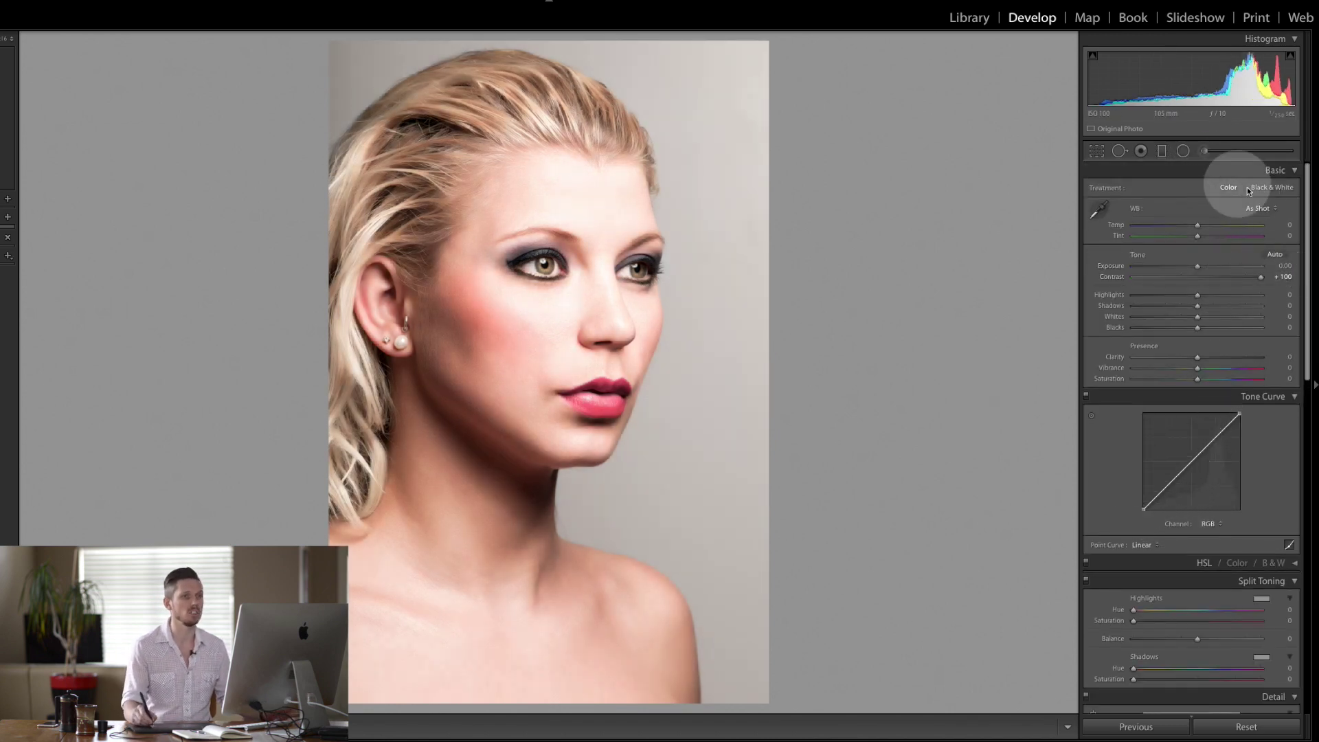
{"action": "double_click", "coordinate": [1262, 279]}
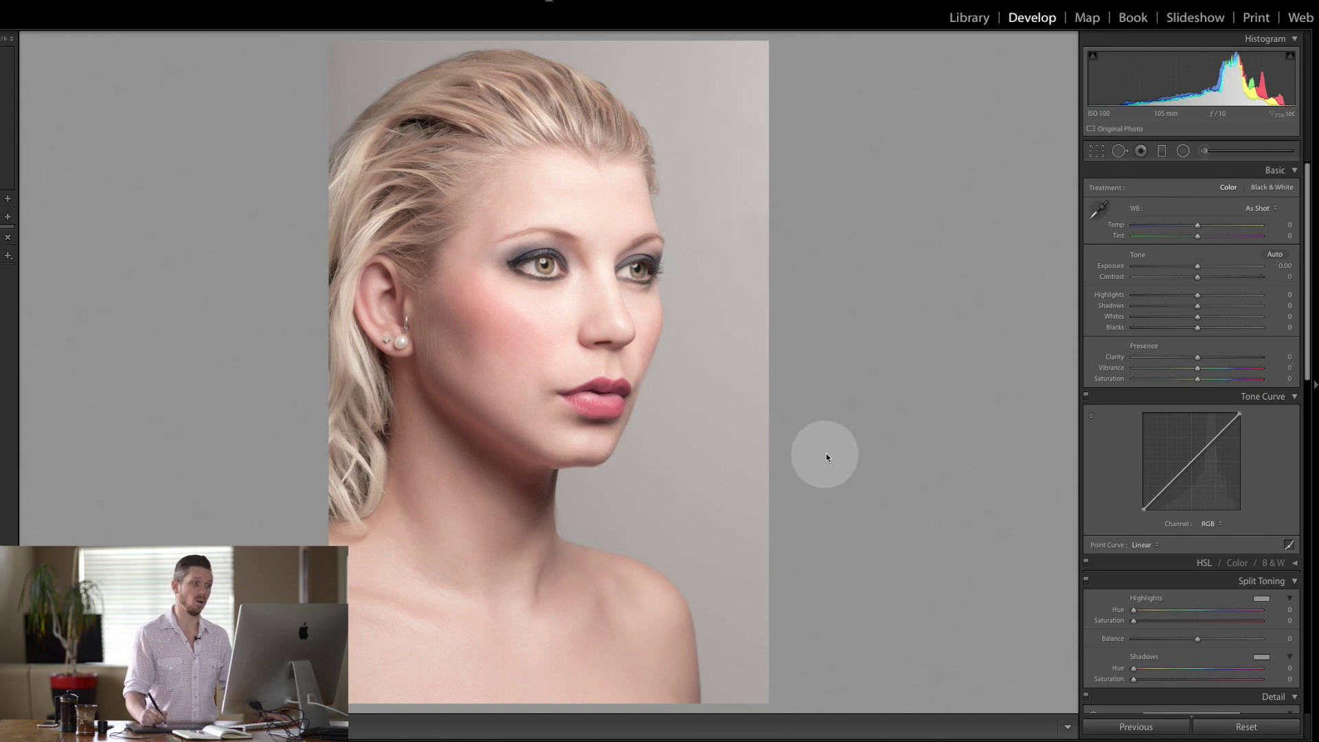
- Set up an adjustment brush with Shadows at -100, Blacks at -22 and Flow at 30
{"action": "left_click", "coordinate": [1203, 151]}
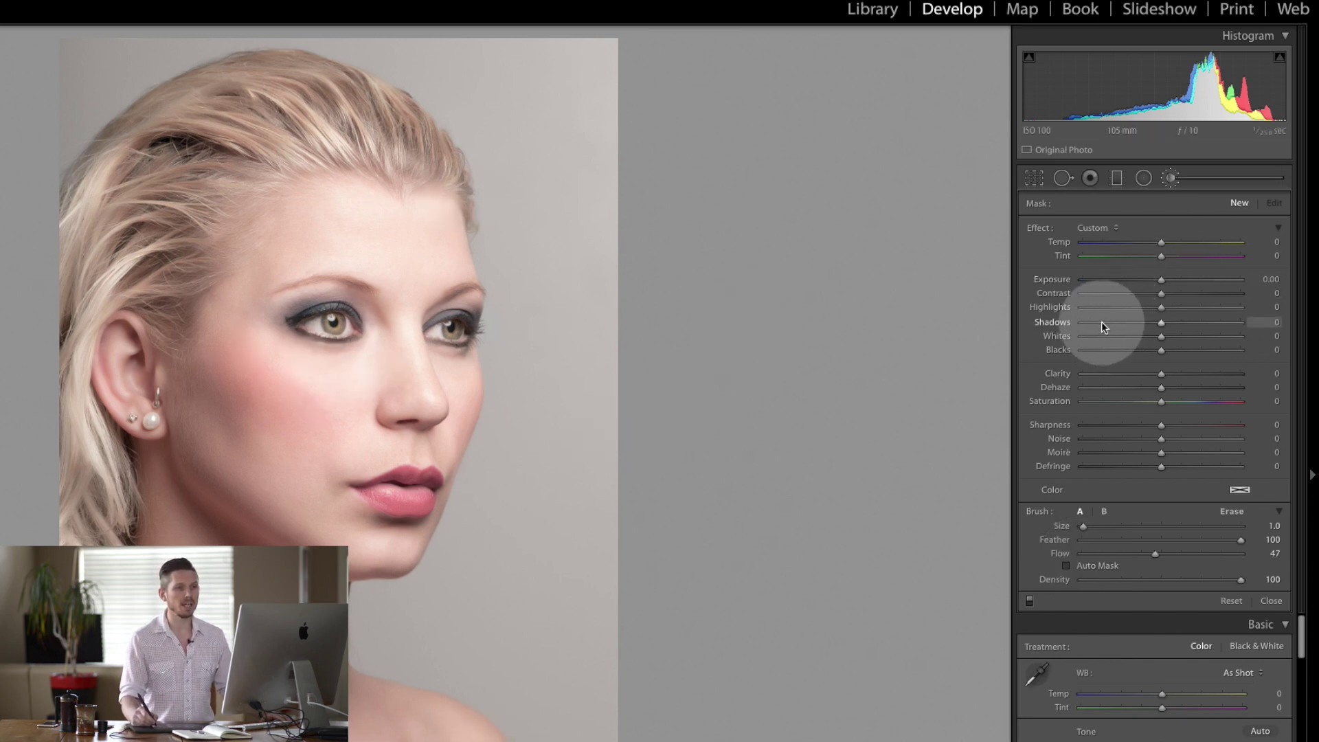
{"action": "left_click_drag", "start_coordinate": [1161, 323], "coordinate": [1073, 324]}
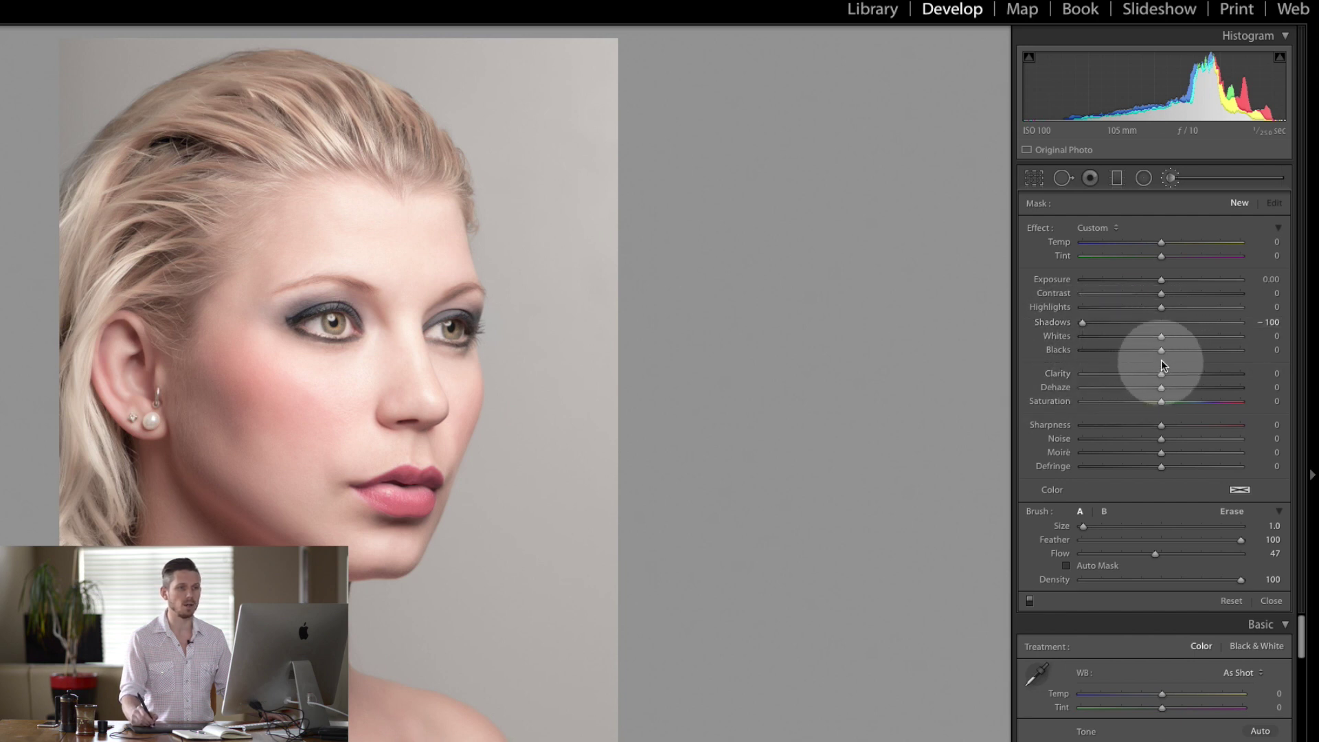
{"action": "left_click_drag", "start_coordinate": [1161, 350], "coordinate": [1144, 352]}
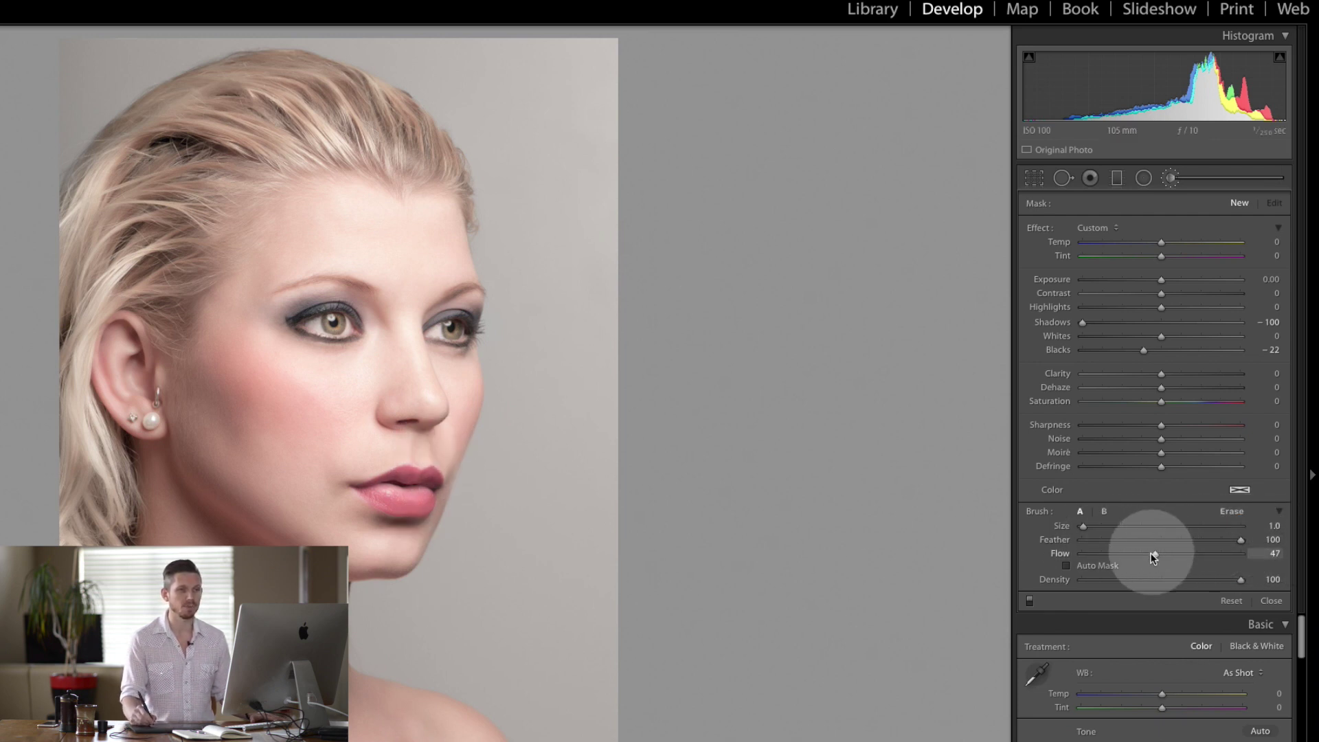
{"action": "left_click_drag", "start_coordinate": [1168, 554], "coordinate": [1127, 554]}
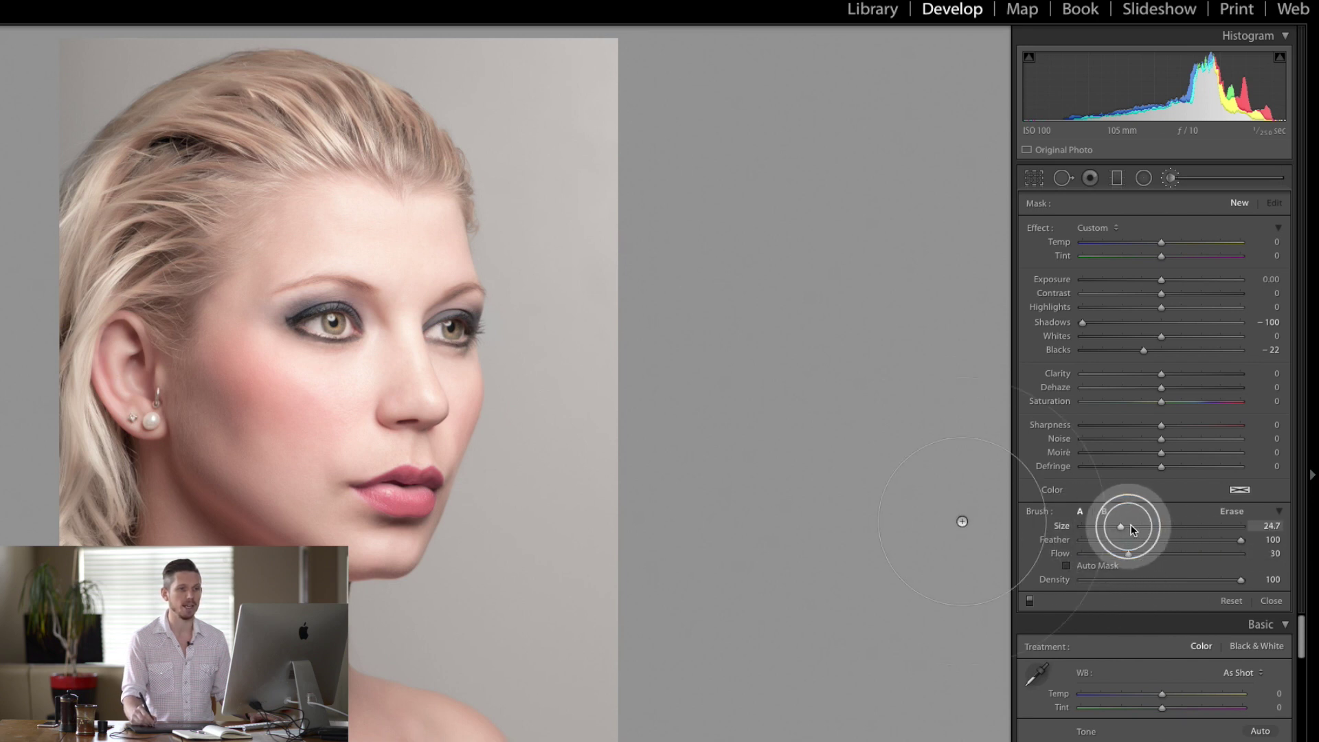
- Reduce the brush size to 5.0 and paint contour shadows down the cheek and jaw toward the neck
{"action": "left_click_drag", "start_coordinate": [1132, 529], "coordinate": [1126, 527]}
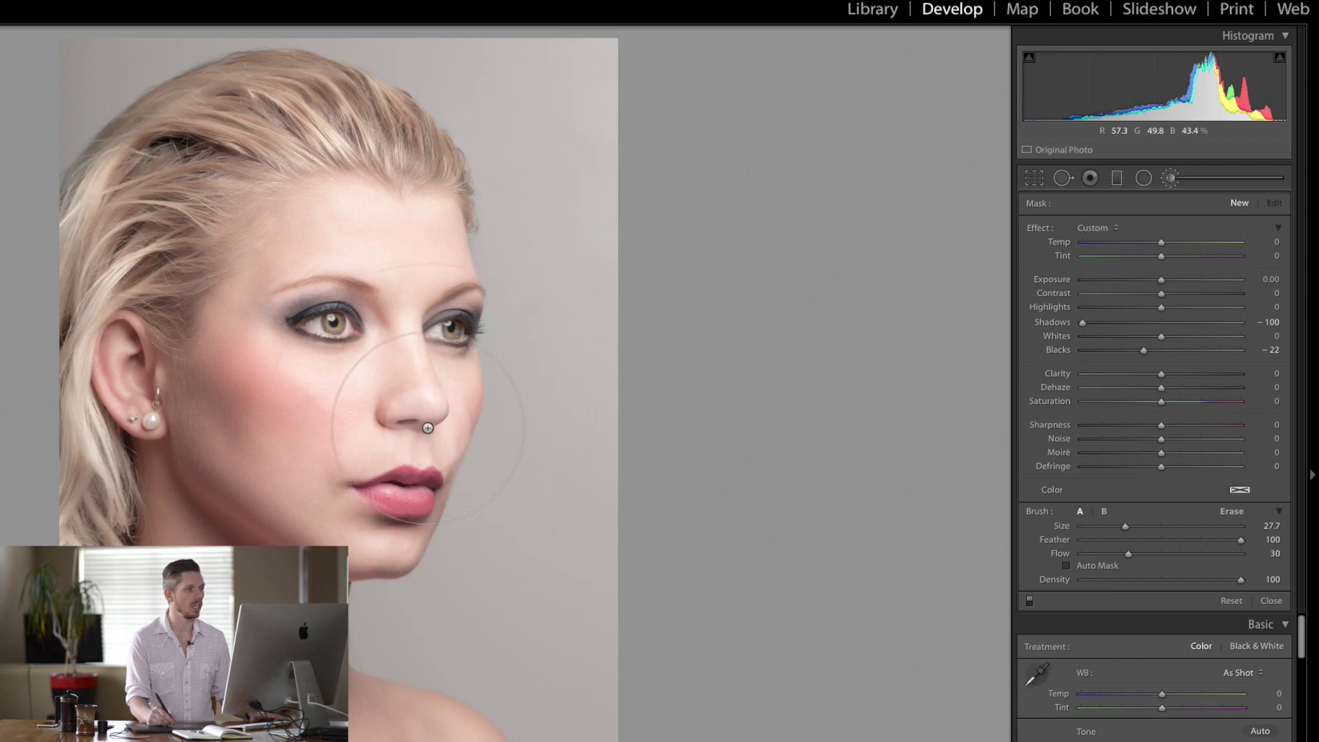
{"action": "key", "text": "bracketleft"}
{"action": "key", "text": "bracketleft"}
{"action": "key", "text": "bracketleft"}
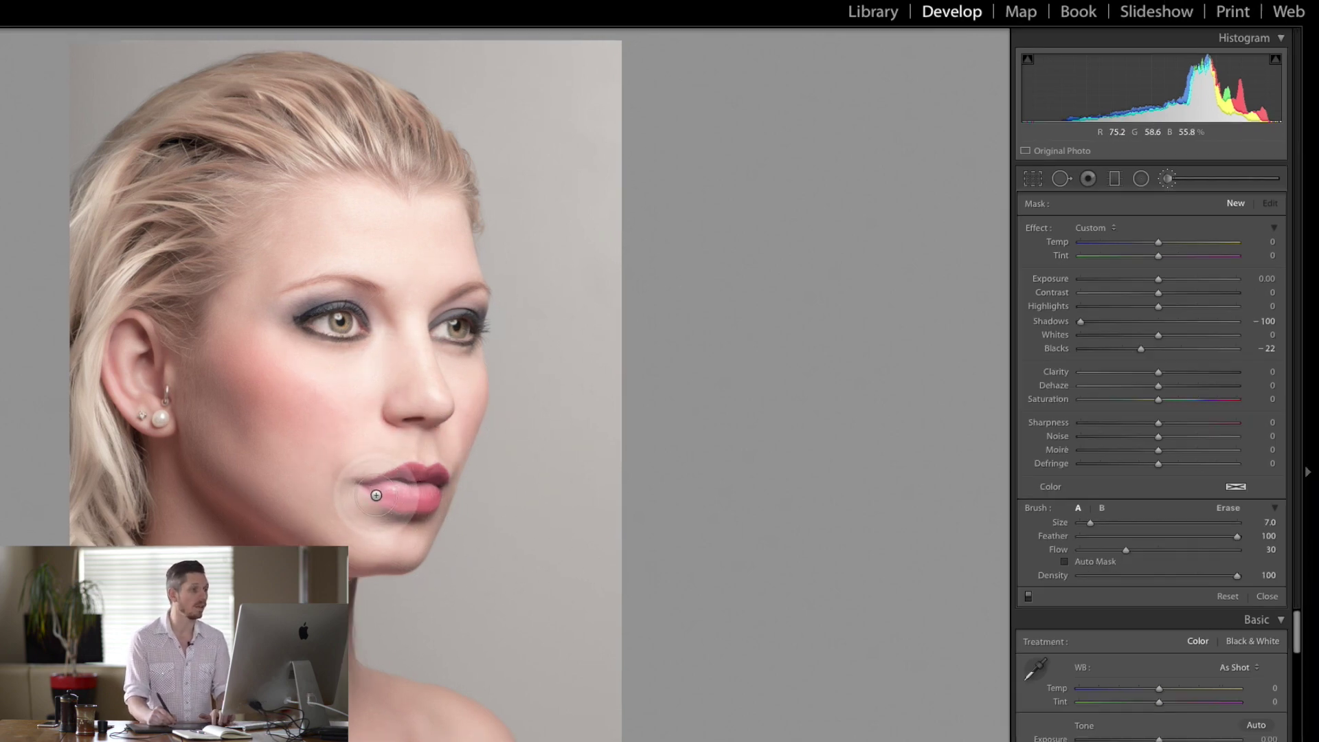
{"action": "key", "text": "bracketleft"}
{"action": "left_click_drag", "start_coordinate": [196, 374], "coordinate": [256, 448]}
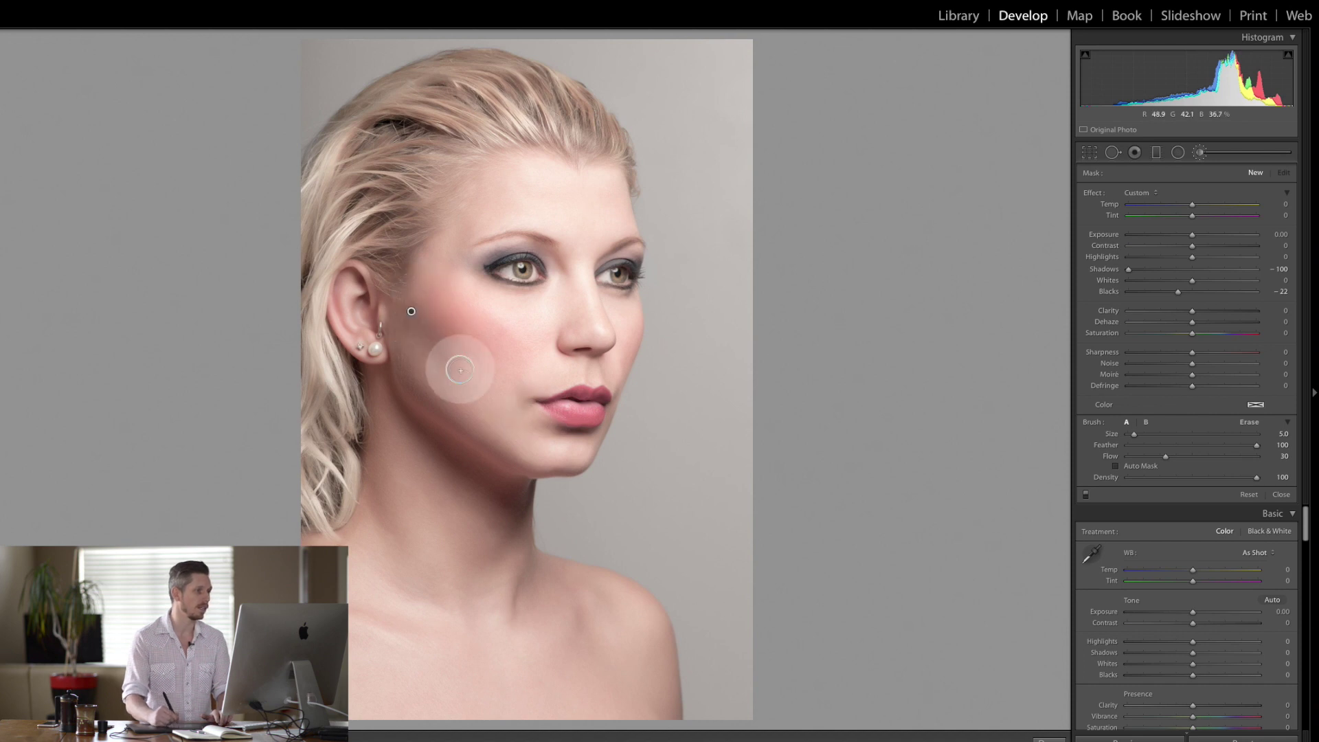
{"action": "left_click_drag", "start_coordinate": [460, 370], "coordinate": [497, 465]}
- Darken the side of the cheek and the neck beneath the jaw with brush sizes of 11.0 and 6.0
{"action": "key", "text": "bracketright"}
{"action": "key", "text": "bracketright"}
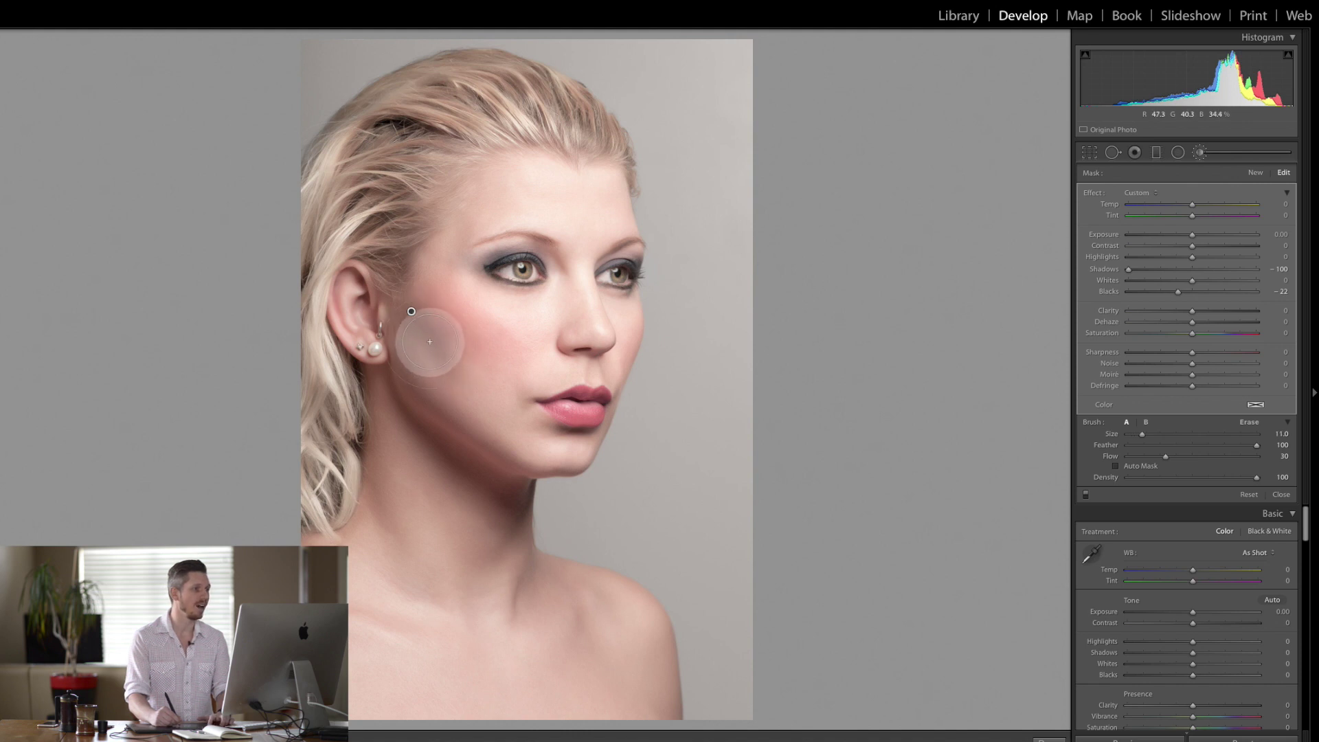
{"action": "key", "text": "bracketleft"}
{"action": "key", "text": "bracketleft"}
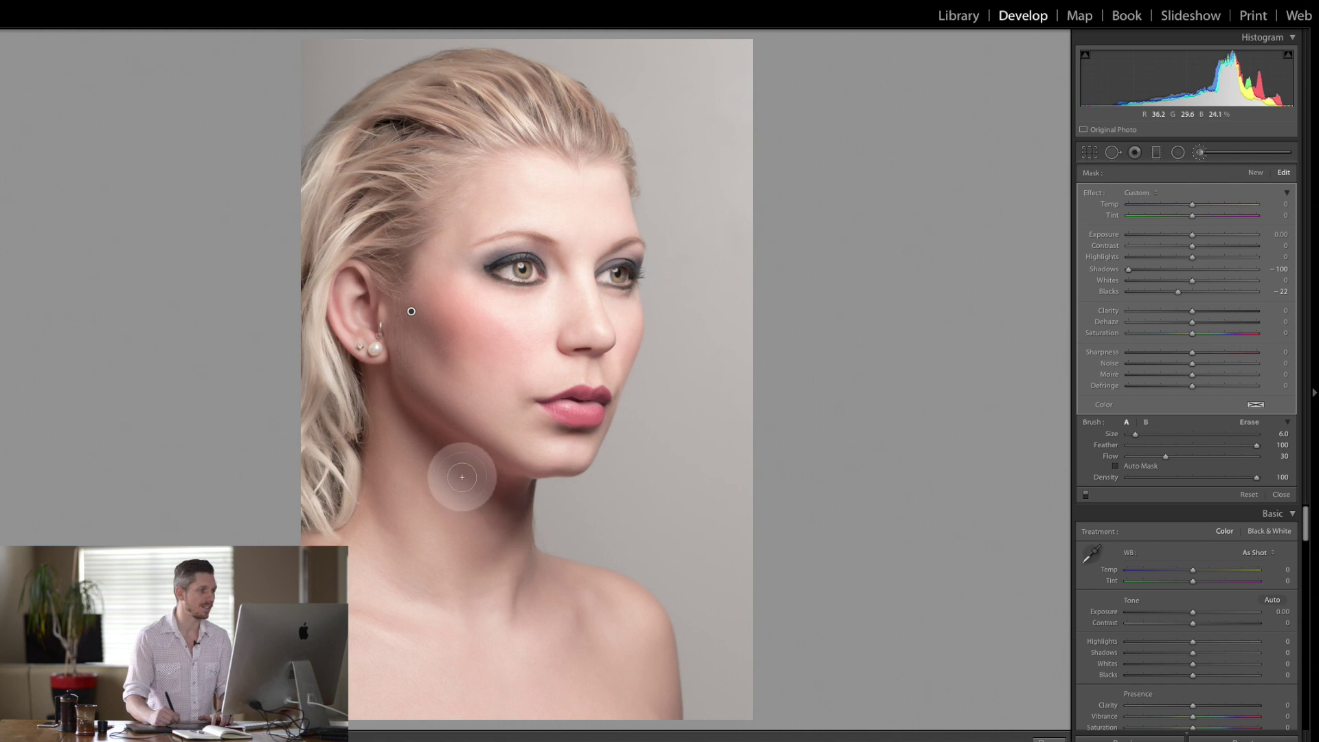
- Refine the shadow along the jawline and upper neck with brush sizes of 2.0 and 5.0
{"action": "key", "text": "bracketleft"}
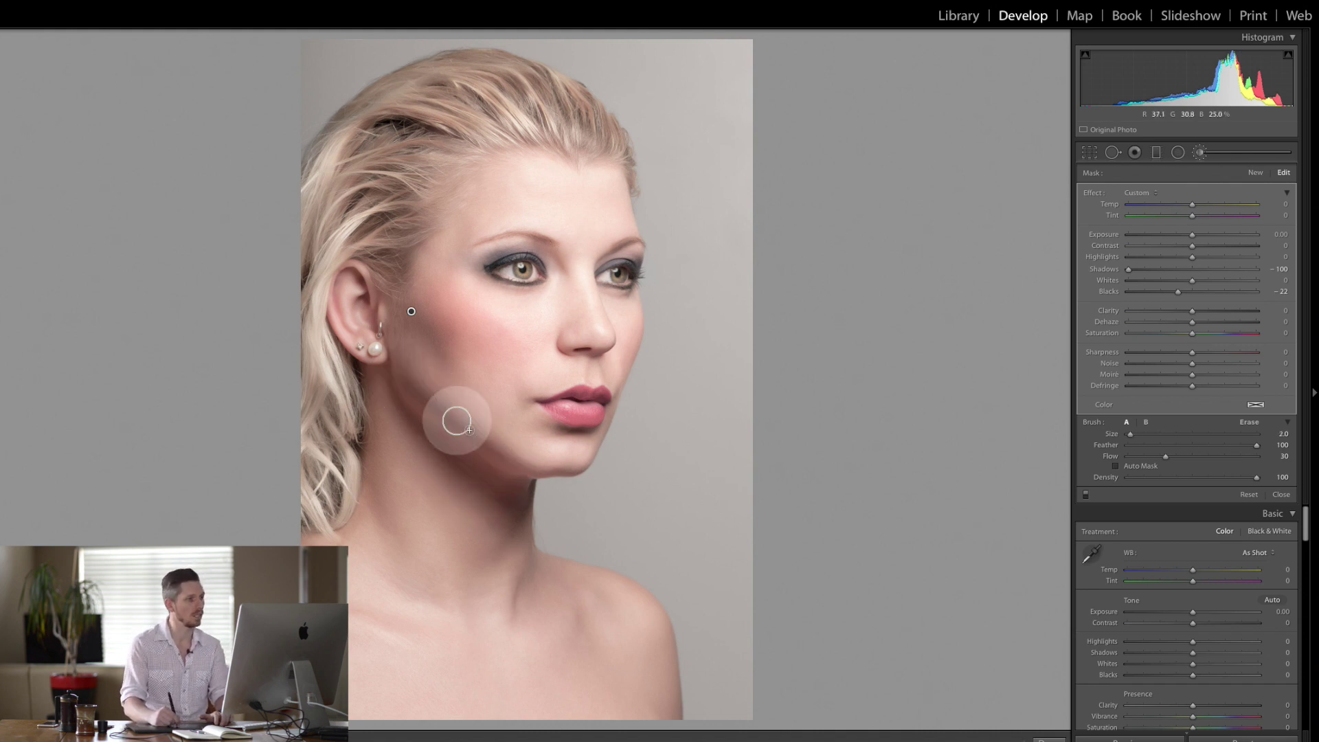
{"action": "key", "text": "bracketright"}
{"action": "key", "text": "bracketright"}
{"action": "key", "text": "bracketright"}
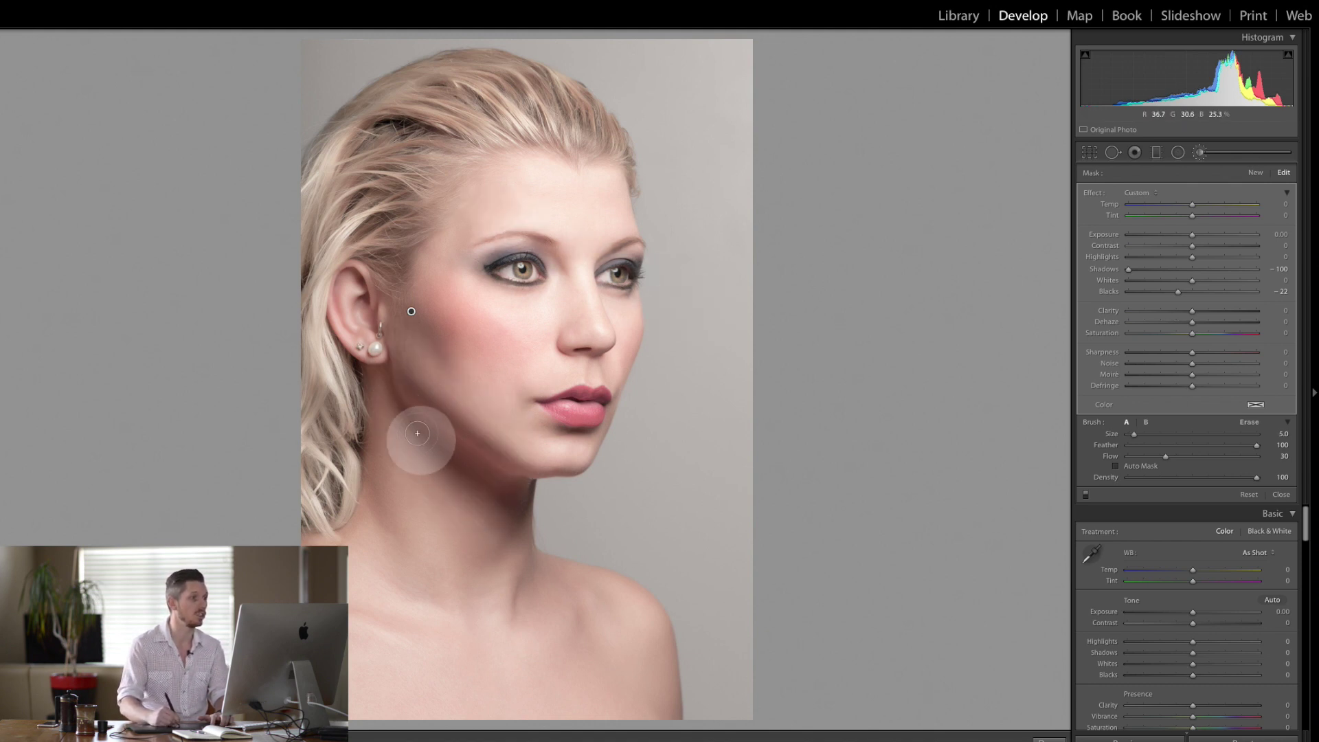
{"action": "key", "text": "bracketright"}
{"action": "key", "text": "bracketright"}
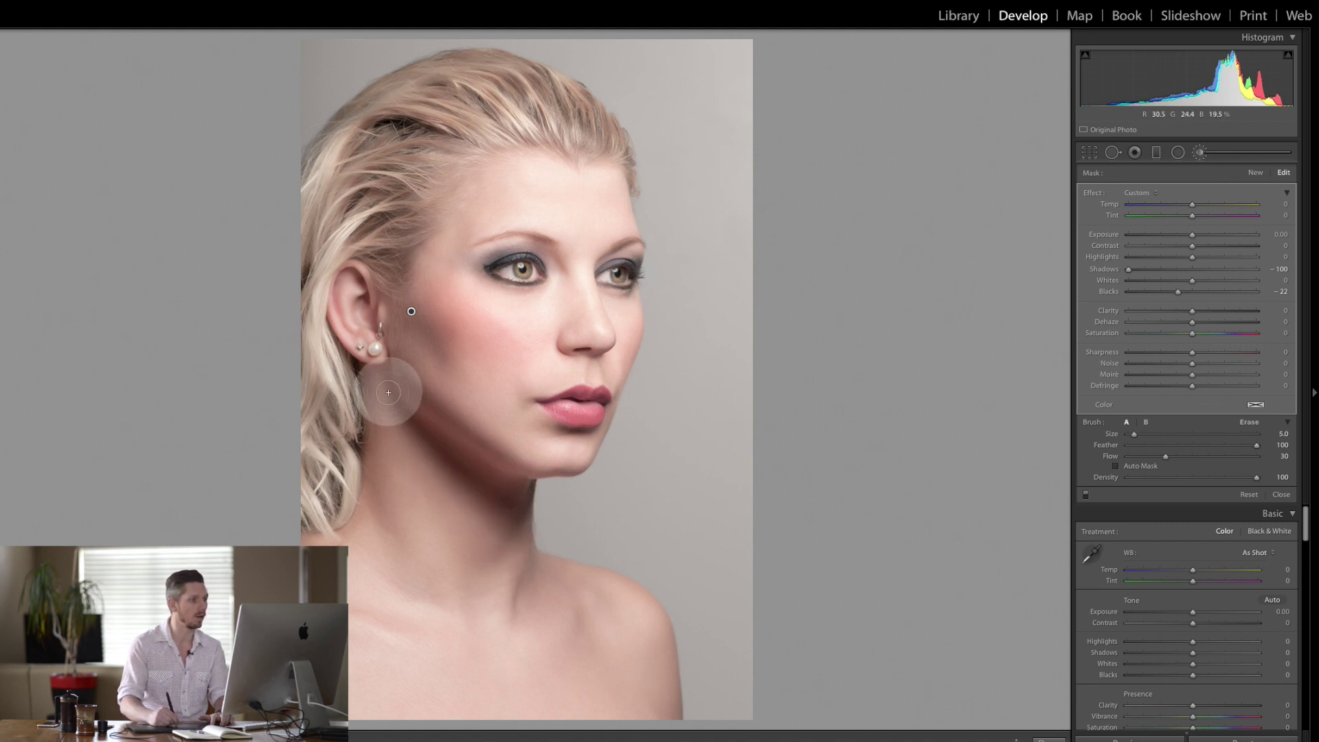
- Deepen the shadows on the neck, collarbones and upper chest, varying the brush size between 7.0, 1.0 and 4.0
{"action": "key", "text": "bracketleft"}
{"action": "key", "text": "bracketleft"}
{"action": "key", "text": "bracketleft"}
{"action": "key", "text": "bracketleft"}
{"action": "key", "text": "bracketleft"}
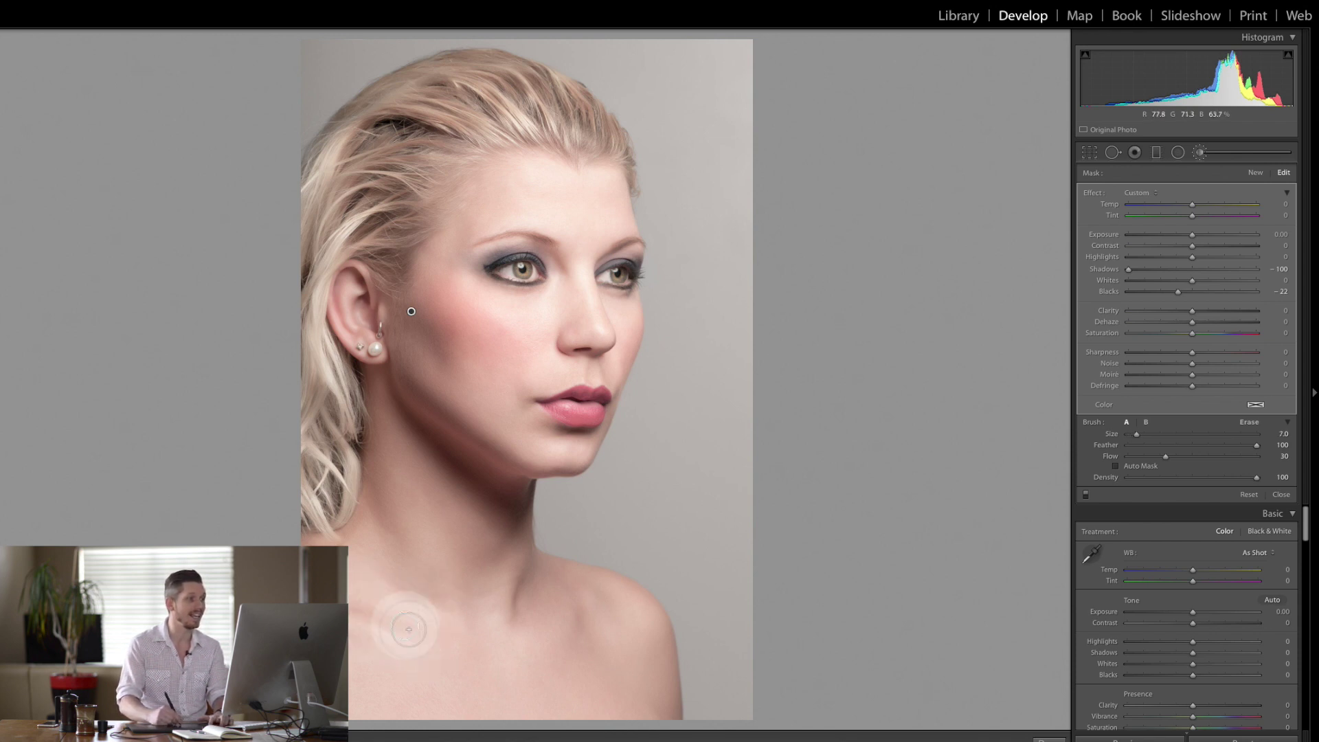
{"action": "key", "text": "bracketleft"}
{"action": "key", "text": "bracketleft"}
{"action": "key", "text": "bracketleft"}
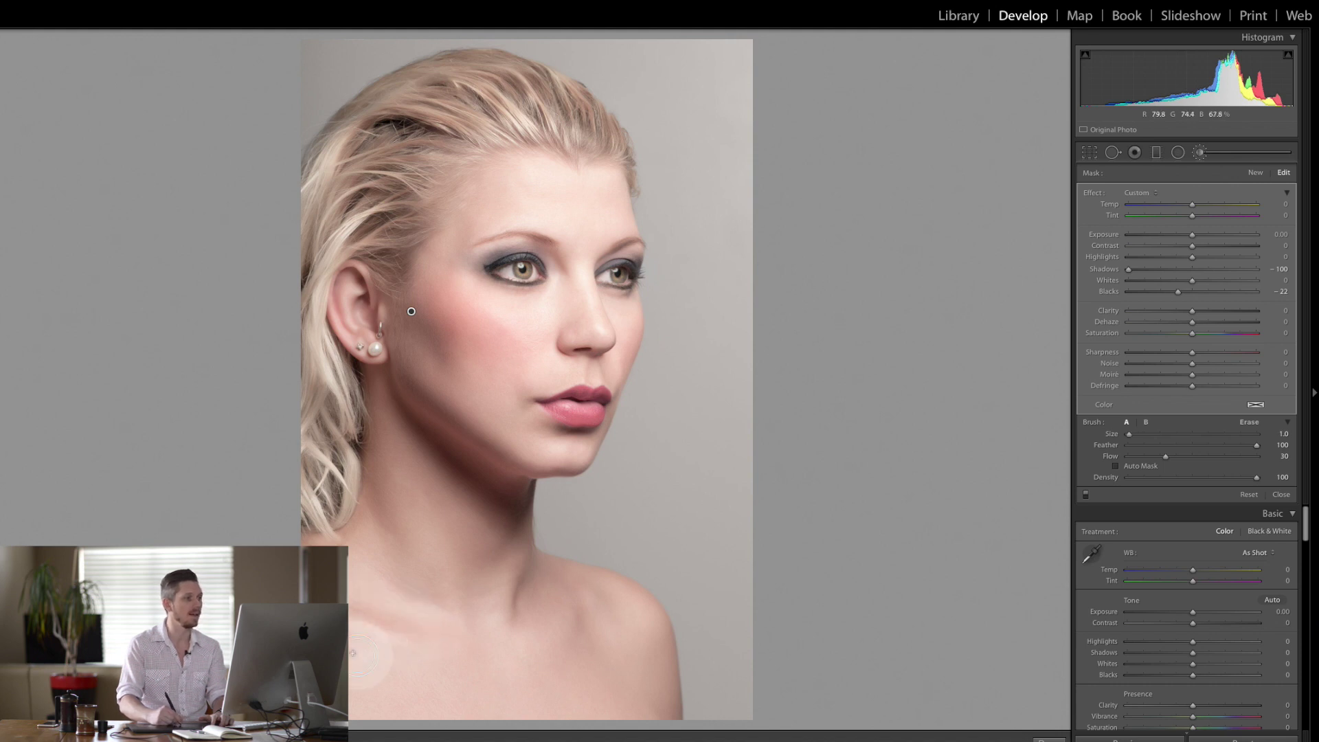
{"action": "key", "text": "bracketright"}
{"action": "key", "text": "bracketright"}
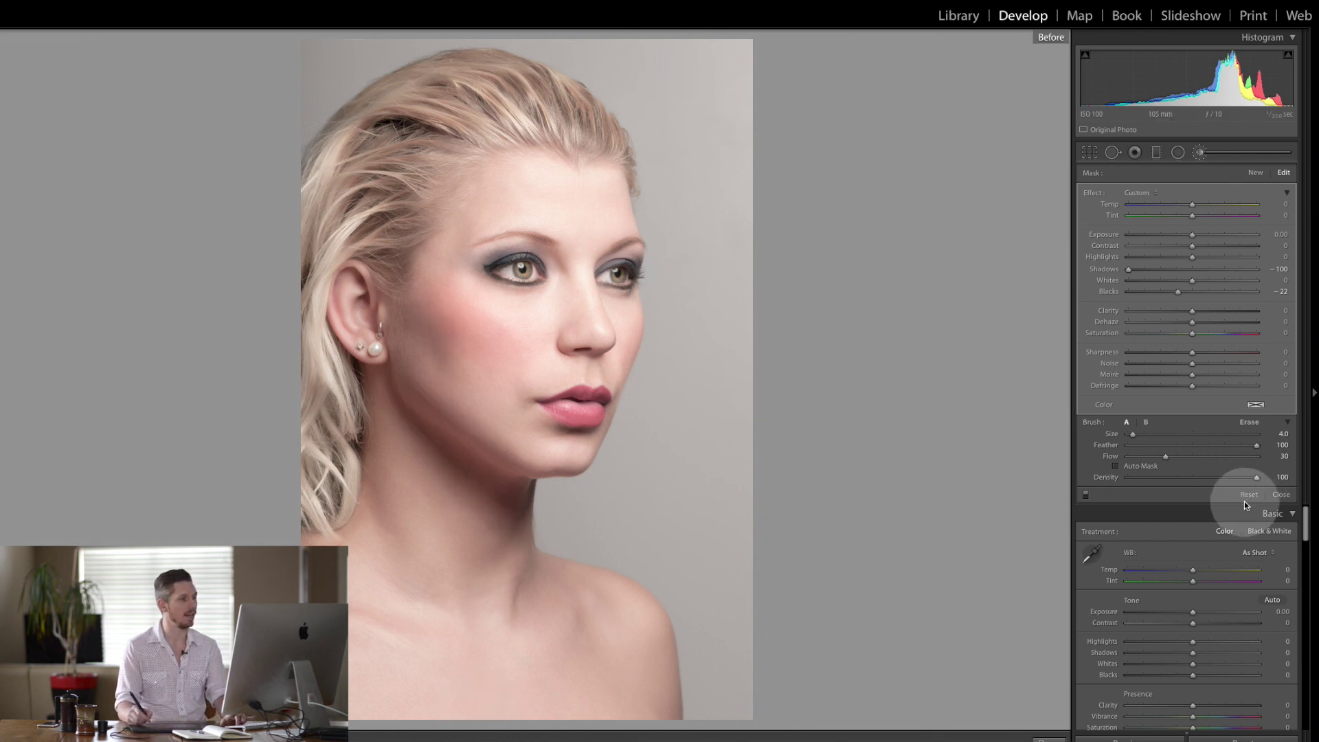
- Compare the contoured portrait with its before version
{"action": "key", "text": "backslash"}
{"action": "key", "text": "backslash"}
{"action": "key", "text": "backslash"}
{"action": "key", "text": "backslash"}
{"action": "key", "text": "backslash"}
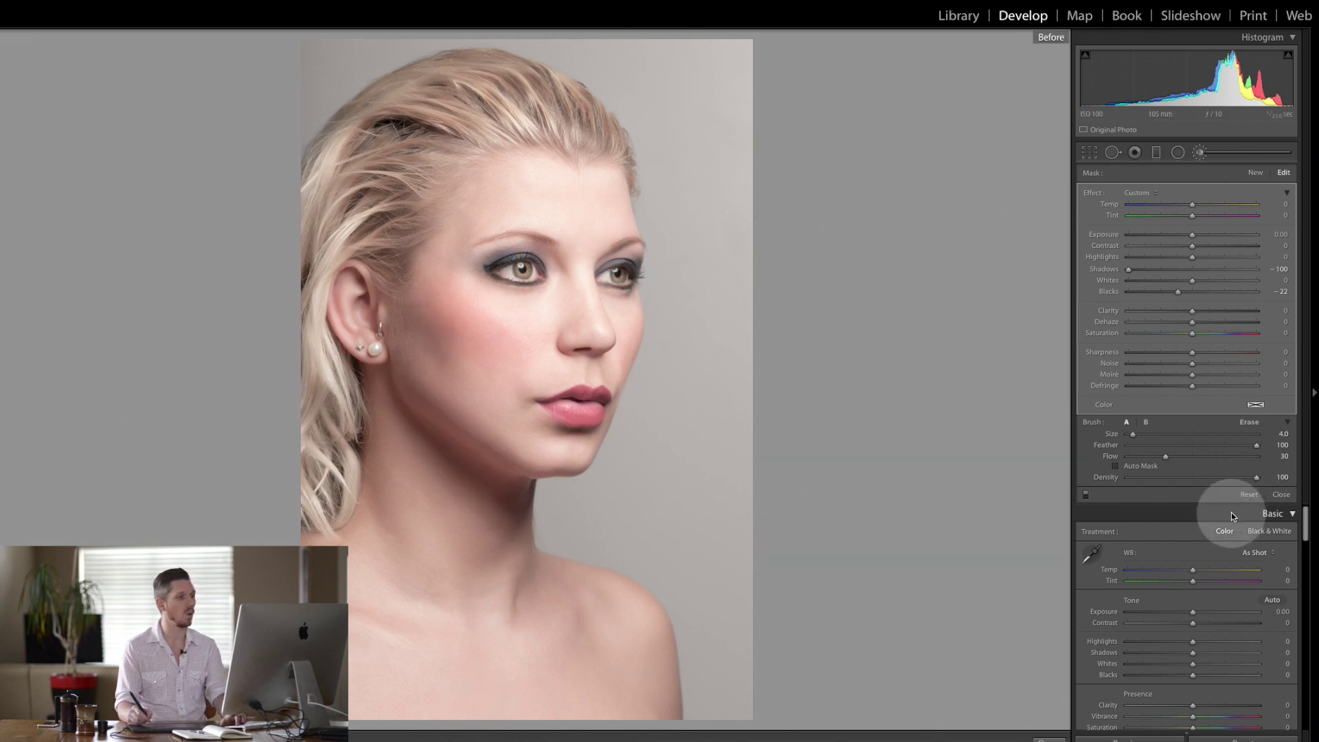
{"action": "key", "text": "backslash"}
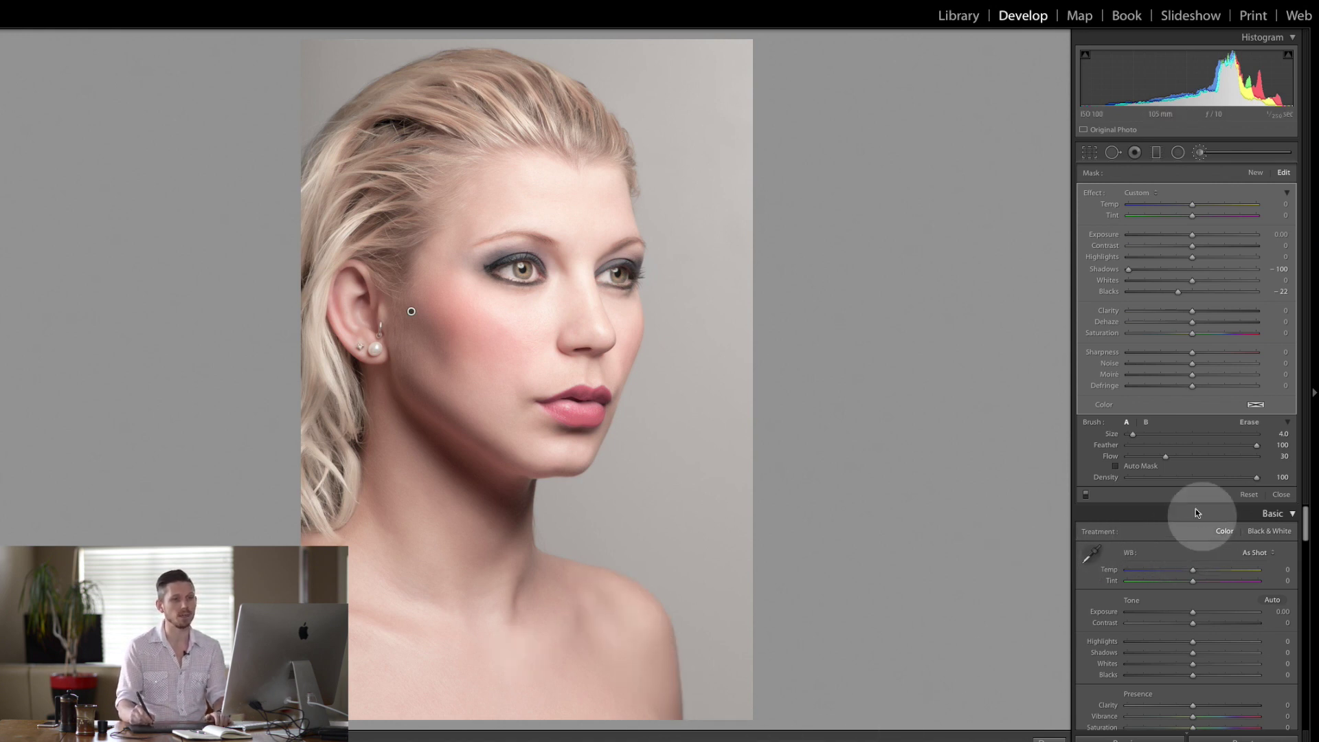
- Raise the brush flow to 44 and continue shading the neck and face, reducing the brush size to 3.0
{"action": "left_click_drag", "start_coordinate": [1164, 455], "coordinate": [1183, 455]}
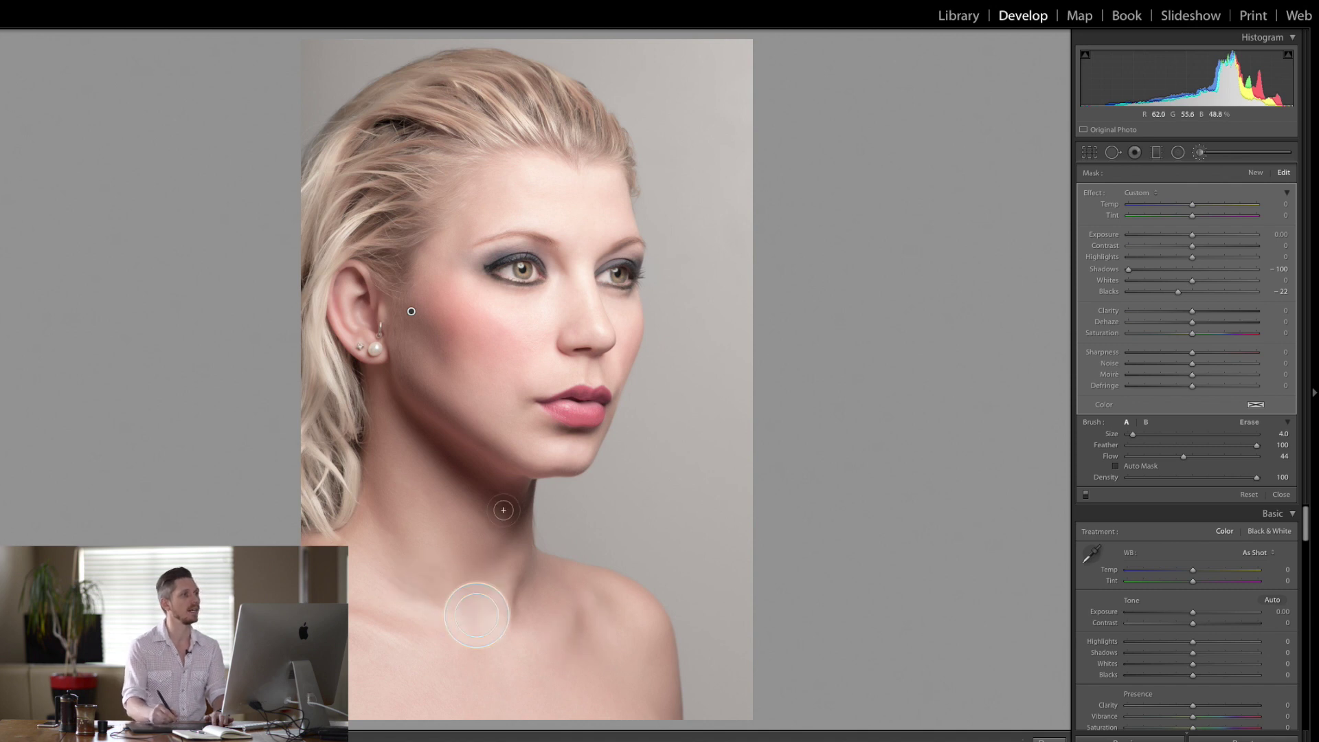
{"action": "key", "text": "bracketleft"}
{"action": "key", "text": "bracketleft"}
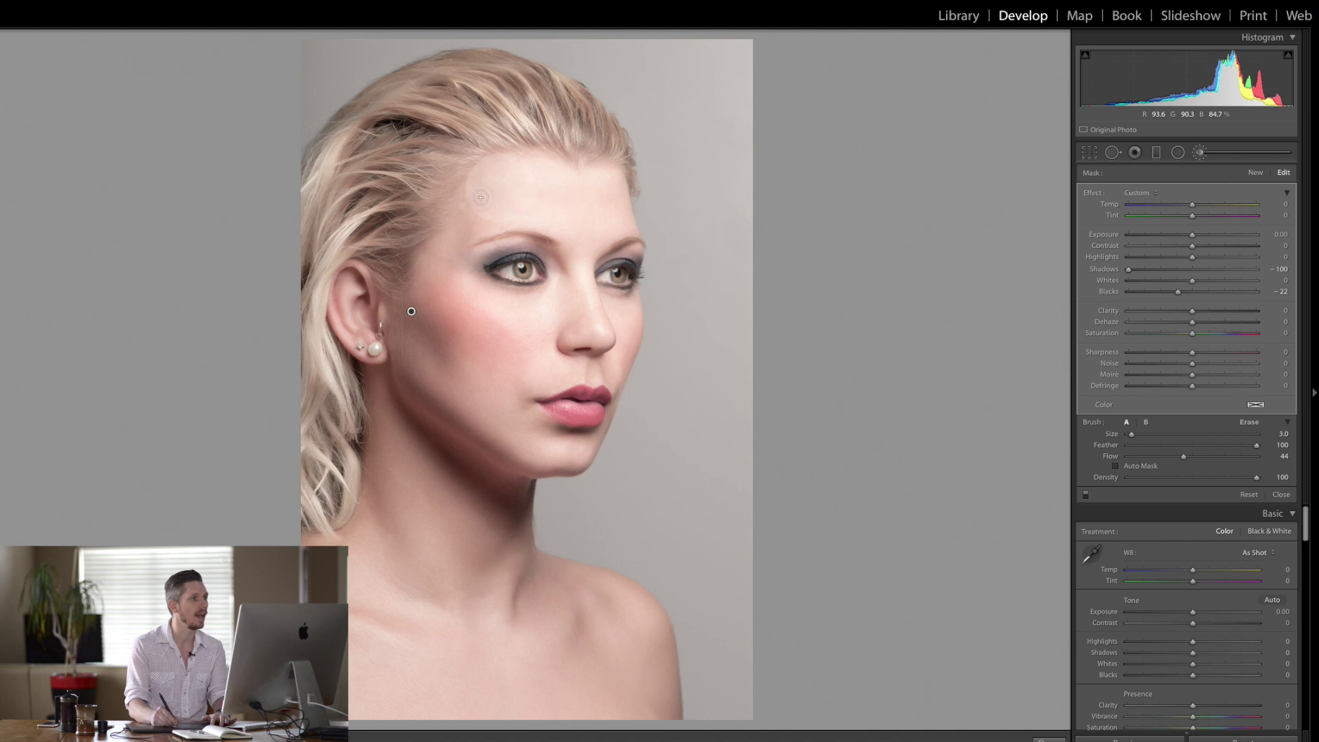
- Paint a shadow beneath the lower lip and along the chin with the brush at size 2.0
{"action": "key", "text": "bracketleft"}
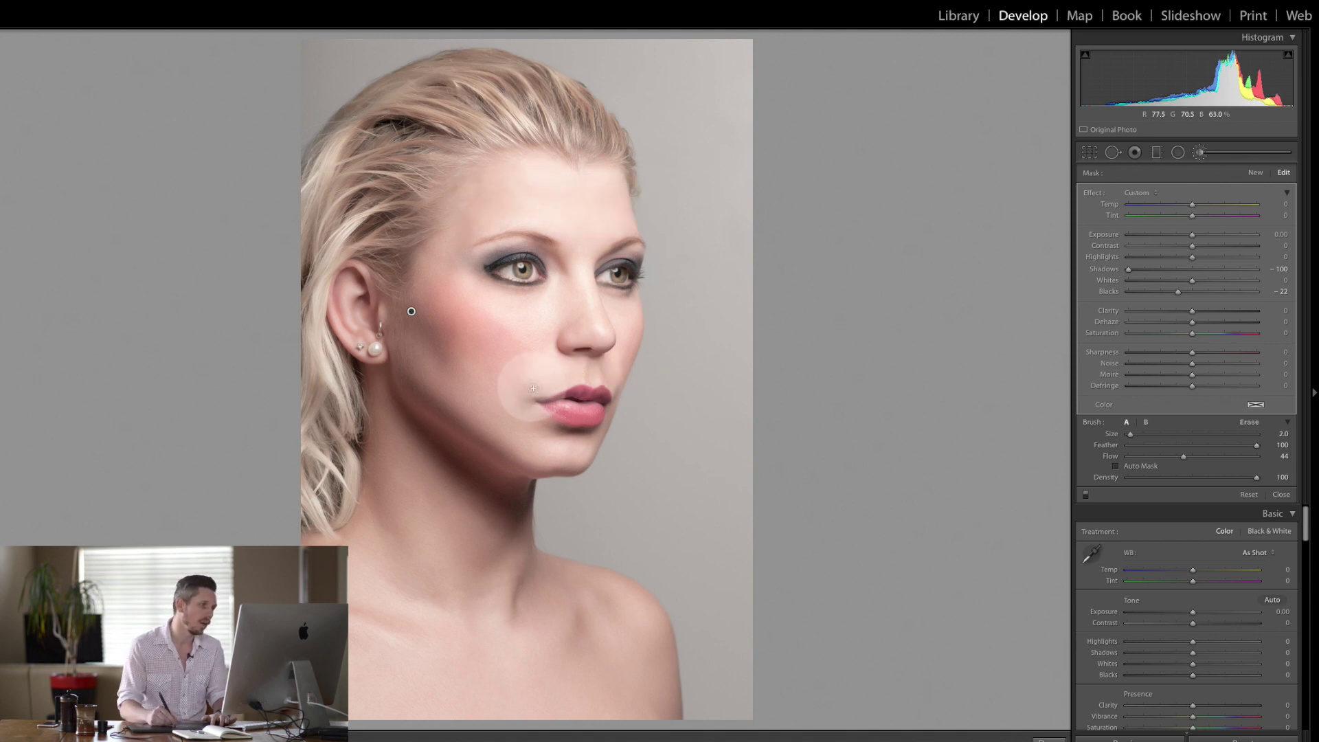
{"action": "mouse_move", "coordinate": [569, 447]}
{"action": "left_mouse_down"}
{"action": "mouse_move", "coordinate": [562, 429]}
{"action": "mouse_move", "coordinate": [589, 433]}
{"action": "mouse_move", "coordinate": [516, 464]}
{"action": "mouse_move", "coordinate": [562, 469]}
{"action": "left_mouse_up"}
{"action": "mouse_move", "coordinate": [542, 461]}
{"action": "left_mouse_down"}
{"action": "mouse_move", "coordinate": [592, 473]}
{"action": "mouse_move", "coordinate": [554, 469]}
{"action": "mouse_move", "coordinate": [589, 468]}
{"action": "mouse_move", "coordinate": [564, 430]}
{"action": "left_mouse_up"}
{"action": "key", "text": "["}
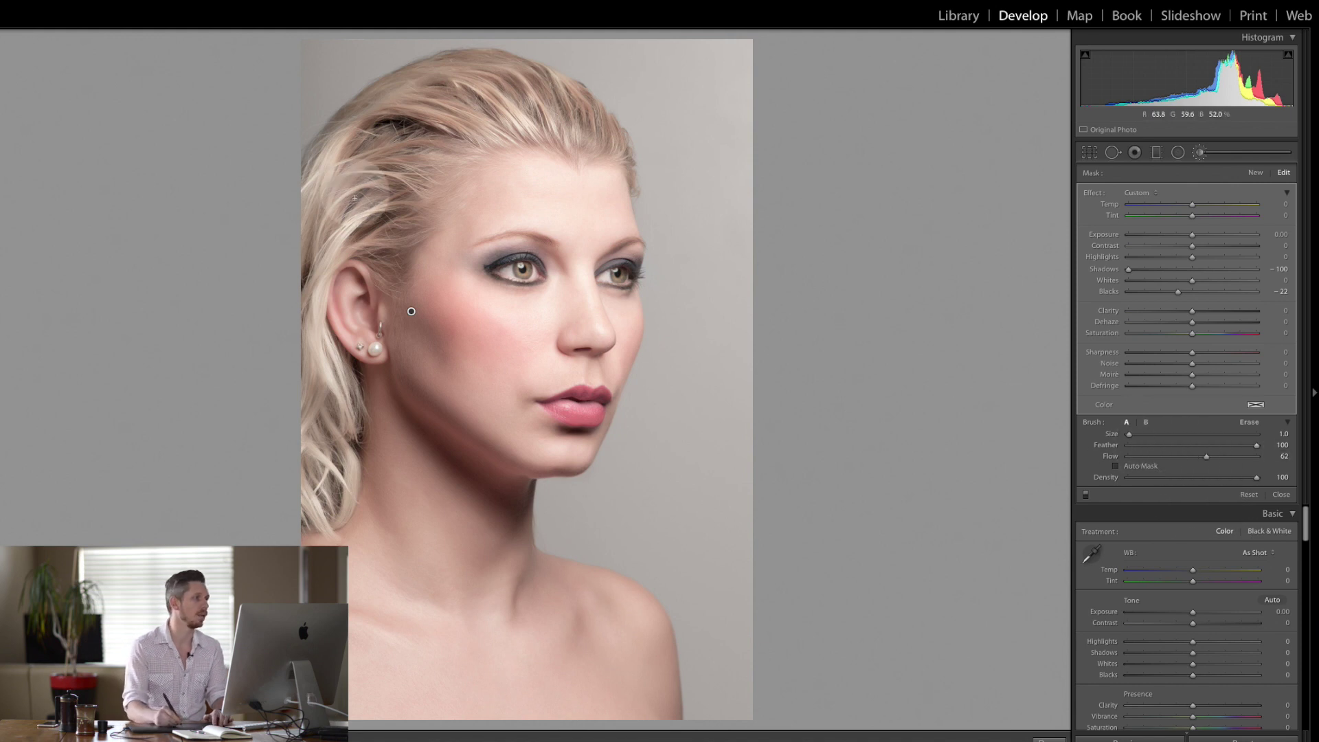
- Raise the brush flow to 87 and deepen the shadows in the hair and around the eyes, varying the brush size between 1.0 and 3.0
{"action": "left_click_drag", "start_coordinate": [1219, 460], "coordinate": [1229, 457]}
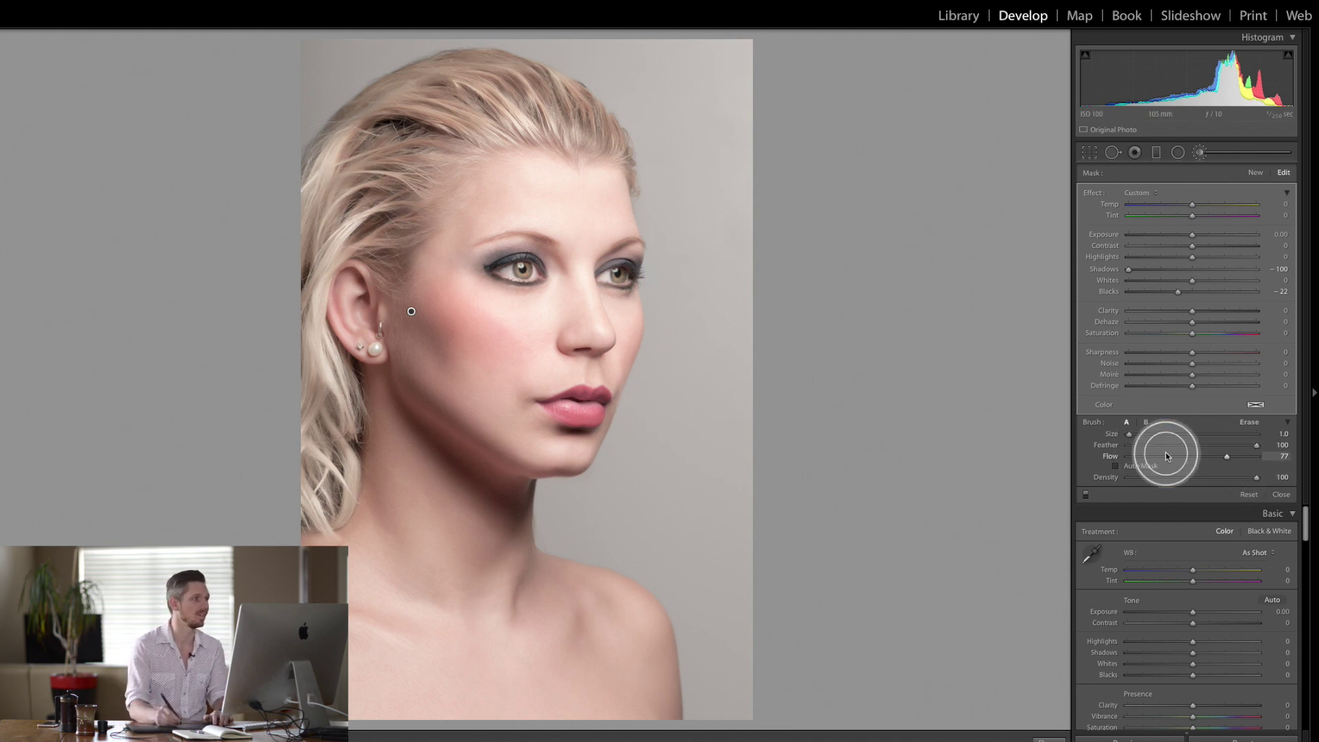
{"action": "mouse_move", "coordinate": [363, 129]}
{"action": "left_mouse_down"}
{"action": "mouse_move", "coordinate": [421, 157]}
{"action": "mouse_move", "coordinate": [390, 157]}
{"action": "mouse_move", "coordinate": [406, 150]}
{"action": "mouse_move", "coordinate": [394, 175]}
{"action": "mouse_move", "coordinate": [411, 168]}
{"action": "mouse_move", "coordinate": [351, 230]}
{"action": "left_mouse_up"}
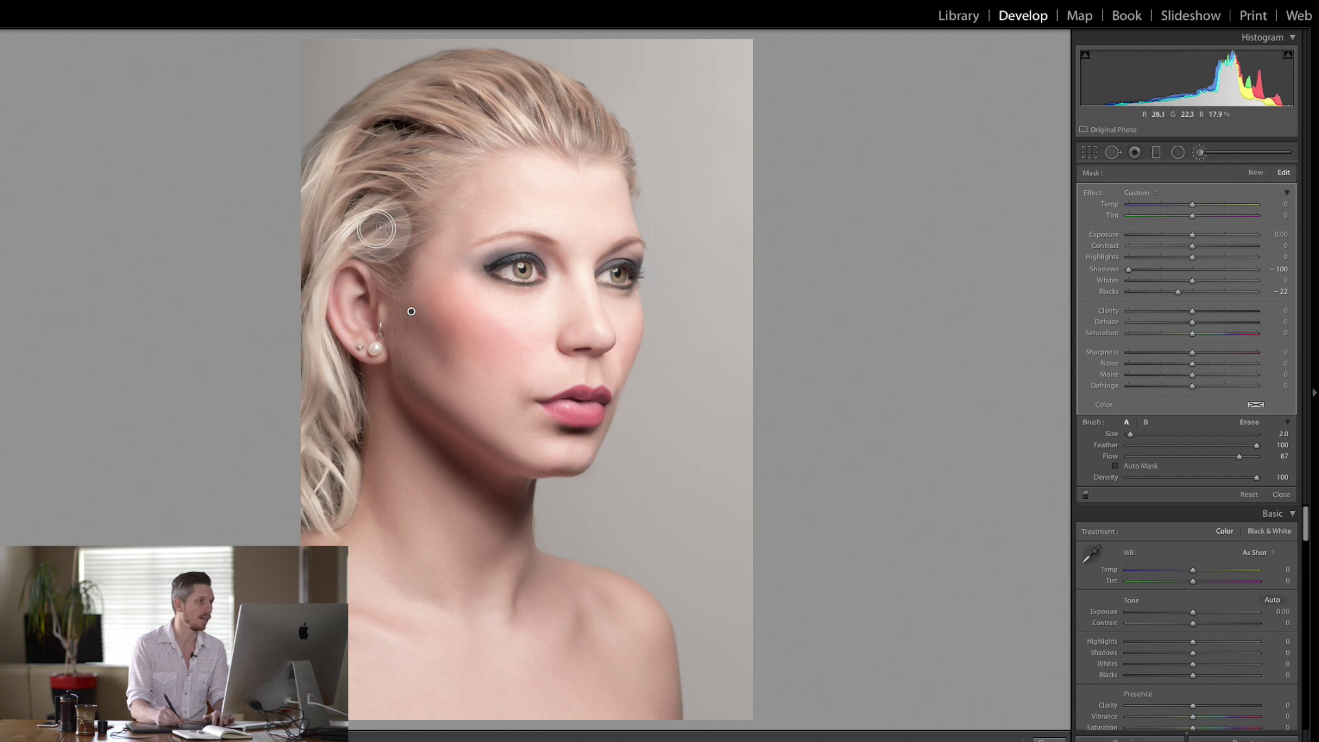
{"action": "key", "text": "bracketright"}
{"action": "key", "text": "bracketright"}
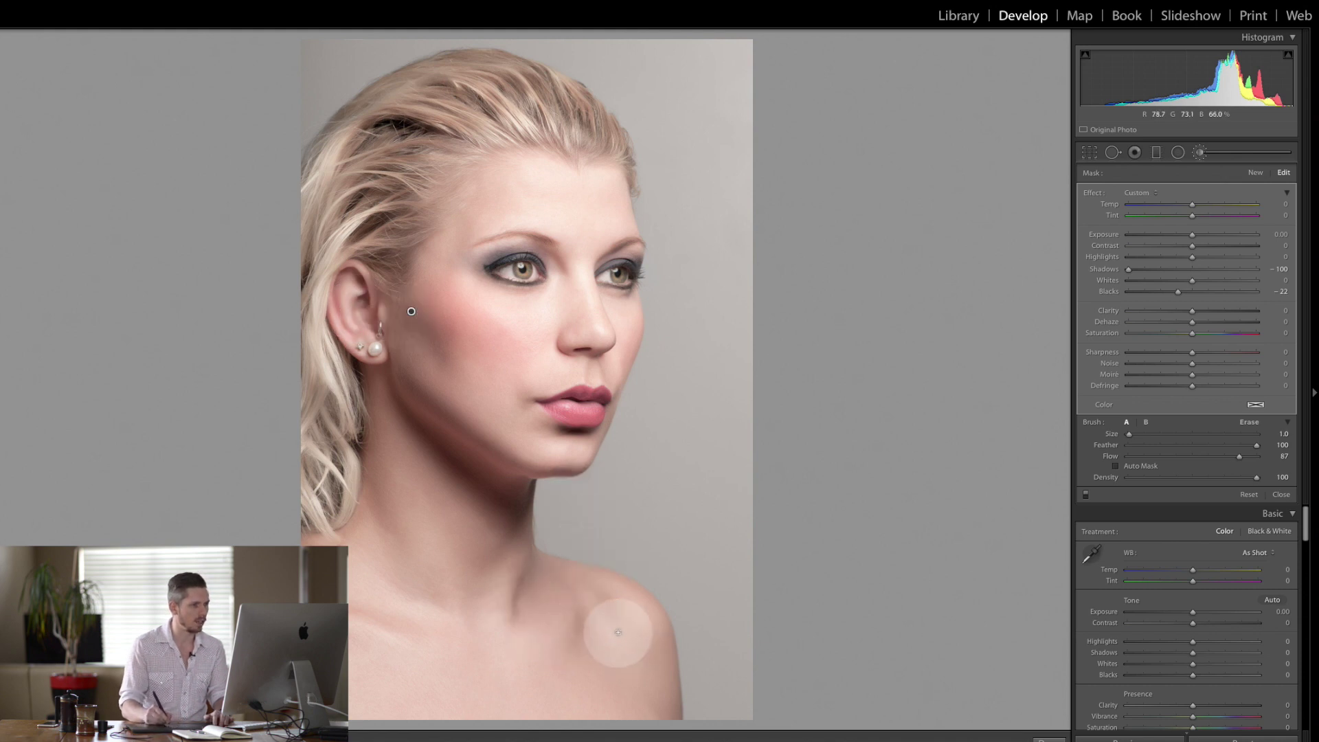
{"action": "key", "text": "bracketright"}
{"action": "key", "text": "bracketright"}
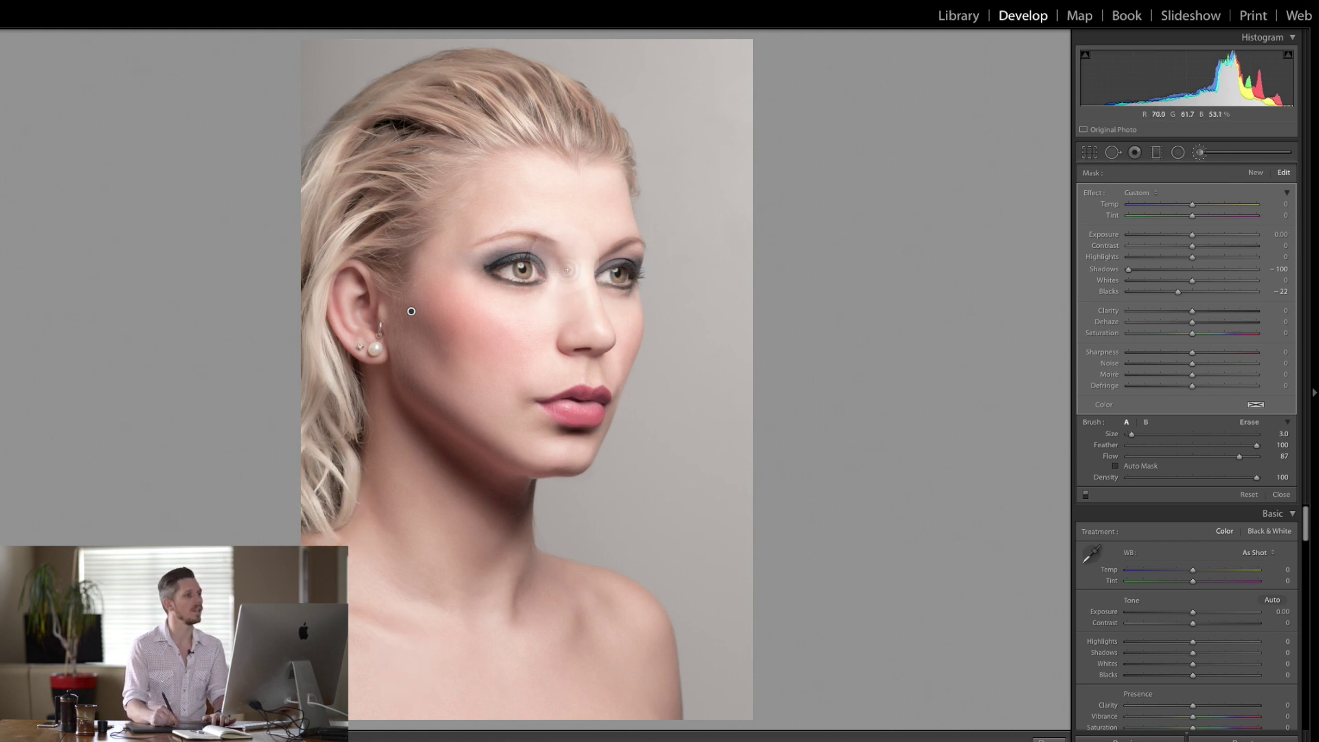
{"action": "mouse_move", "coordinate": [484, 255]}
{"action": "left_mouse_down"}
{"action": "mouse_move", "coordinate": [443, 237]}
{"action": "mouse_move", "coordinate": [498, 253]}
{"action": "left_mouse_up"}
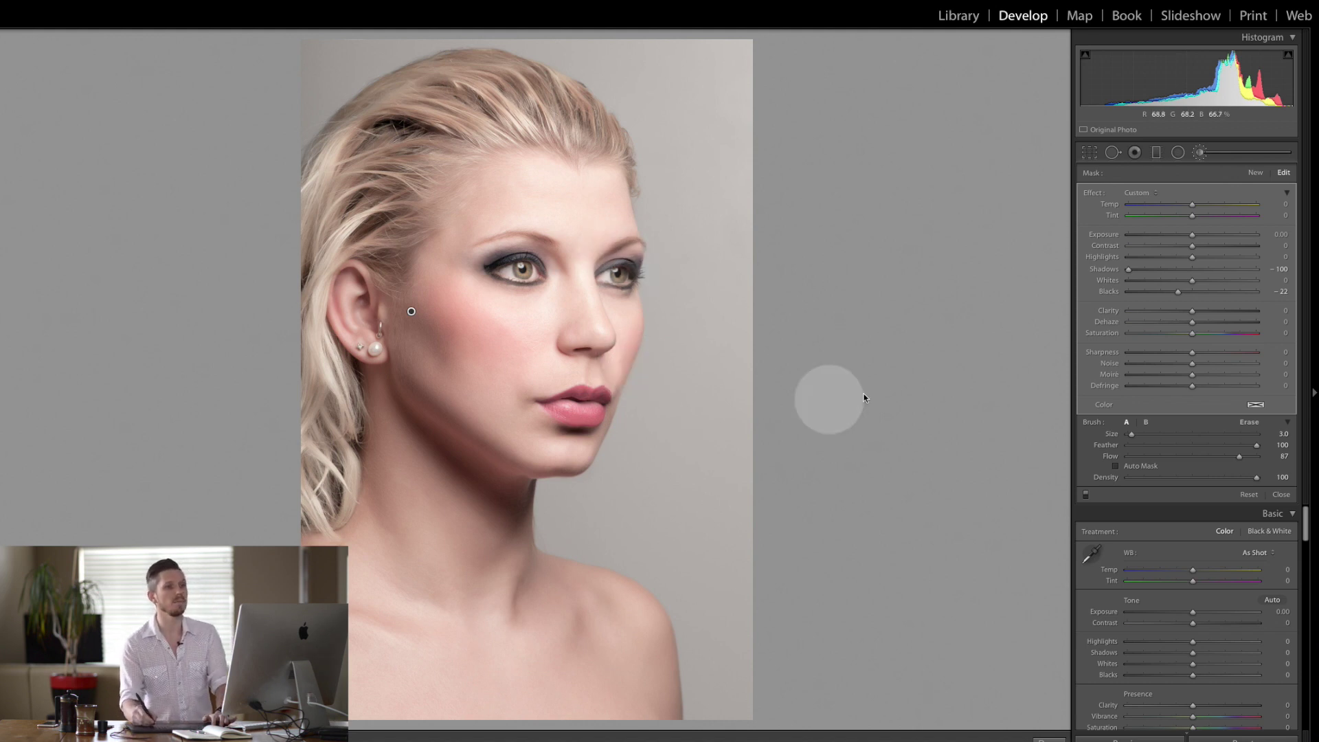
- Create a new brush mask with Highlights 100, Whites 15, Shadows 0 and Blacks 0
{"action": "left_click", "coordinate": [1253, 172]}
{"action": "left_click_drag", "start_coordinate": [1128, 270], "coordinate": [1255, 257]}
{"action": "left_click_drag", "start_coordinate": [1197, 294], "coordinate": [1201, 280]}
{"action": "left_click_drag", "start_coordinate": [1193, 293], "coordinate": [1194, 296]}
{"action": "left_click", "coordinate": [1281, 269]}
{"action": "type", "text": "0"}
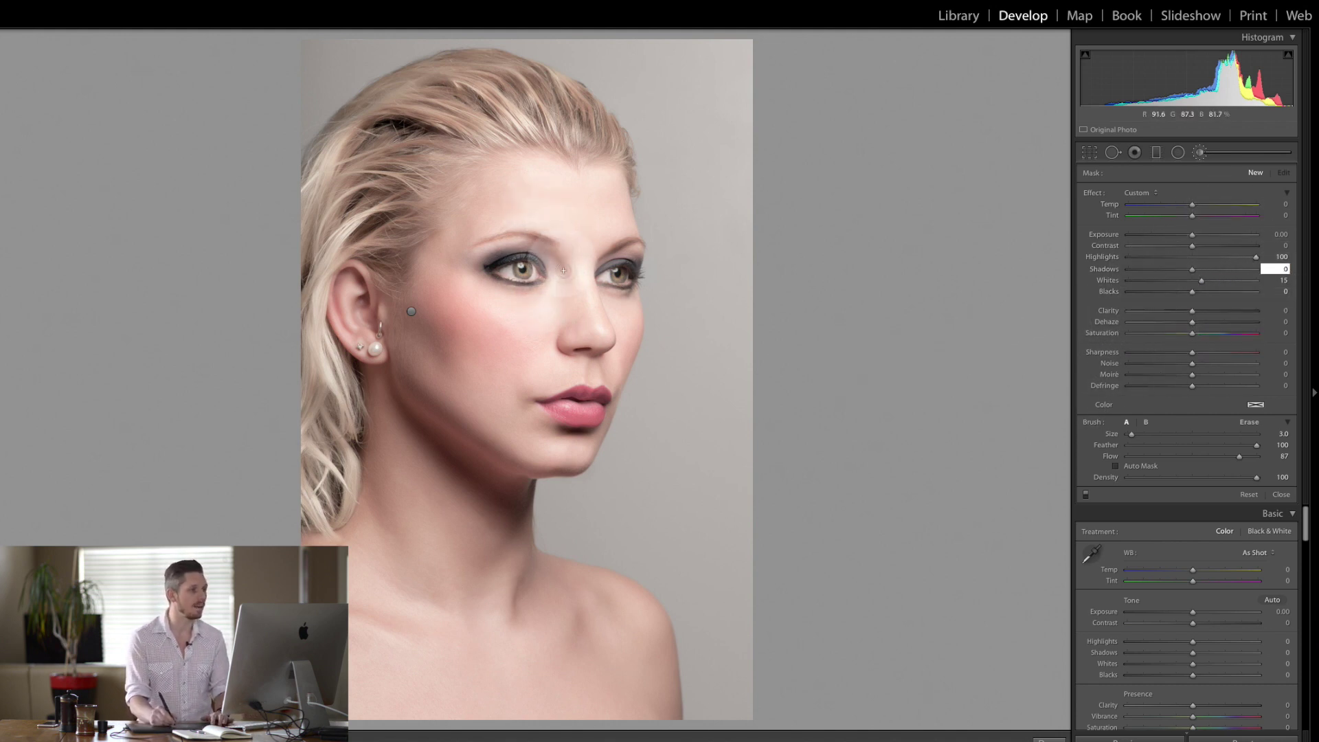
- Brush highlights onto the cheeks, the centre of the forehead and the chin, adjusting the brush size between 2.0 and 3.0
{"action": "mouse_move", "coordinate": [512, 340]}
{"action": "left_mouse_down"}
{"action": "mouse_move", "coordinate": [526, 308]}
{"action": "mouse_move", "coordinate": [474, 288]}
{"action": "mouse_move", "coordinate": [550, 336]}
{"action": "mouse_move", "coordinate": [506, 314]}
{"action": "left_mouse_up"}
{"action": "key", "text": "bracketleft"}
{"action": "key", "text": "bracketleft"}
{"action": "left_click_drag", "start_coordinate": [548, 357], "coordinate": [576, 367]}
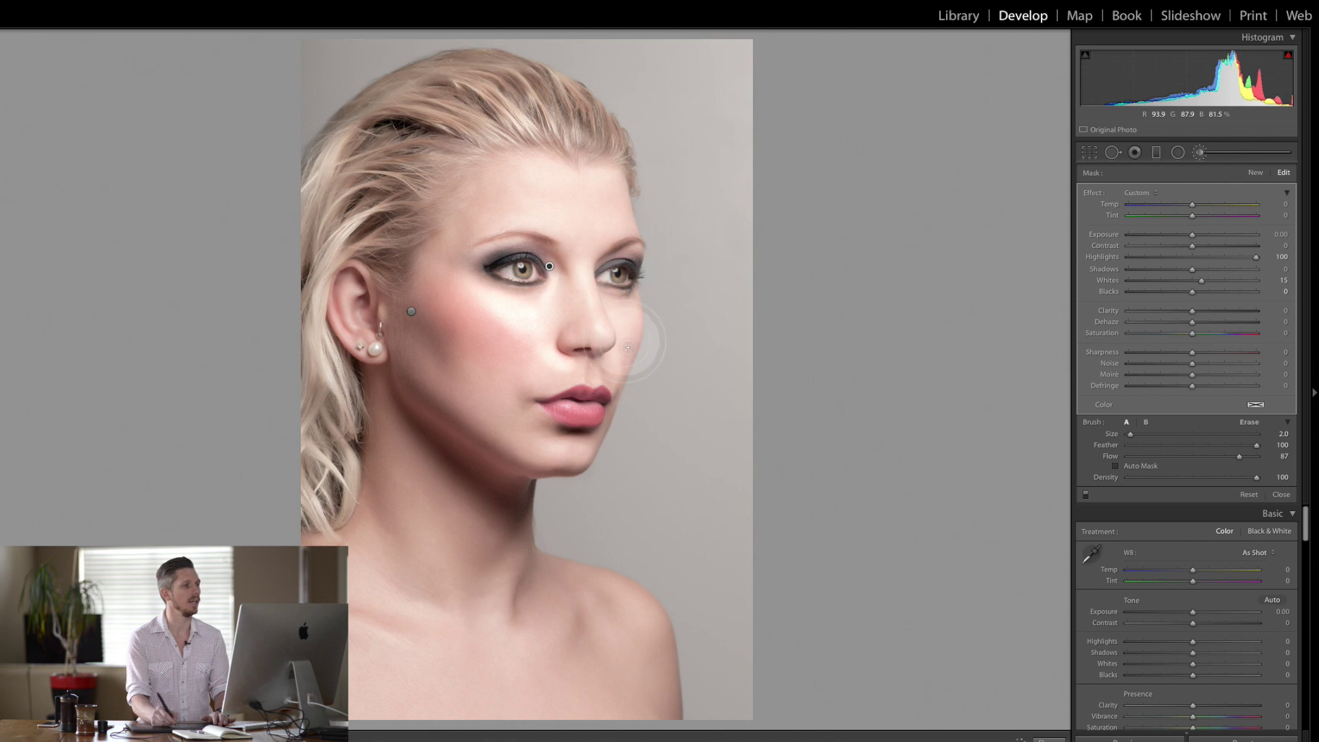
{"action": "left_click_drag", "start_coordinate": [538, 198], "coordinate": [548, 199]}
{"action": "mouse_move", "coordinate": [577, 443]}
{"action": "left_mouse_down"}
{"action": "mouse_move", "coordinate": [553, 452]}
{"action": "mouse_move", "coordinate": [564, 437]}
{"action": "left_mouse_up"}
{"action": "key", "text": "bracketleft"}
{"action": "key", "text": "bracketleft"}
{"action": "key", "text": "bracketleft"}
{"action": "key", "text": "bracketleft"}
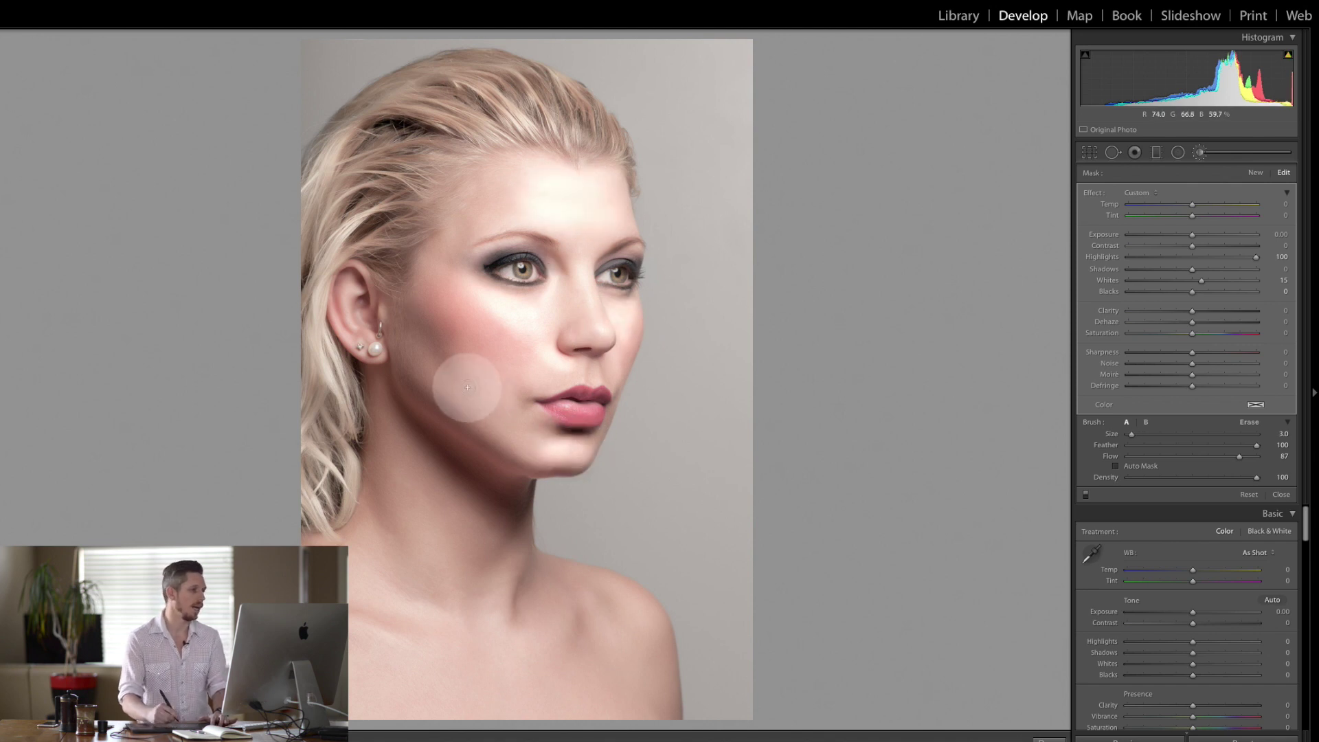
- Brush highlights onto the shoulder and along the jawline, varying the brush size between 5.0, 1.0 and 4.0
{"action": "key", "text": "bracketright"}
{"action": "key", "text": "bracketright"}
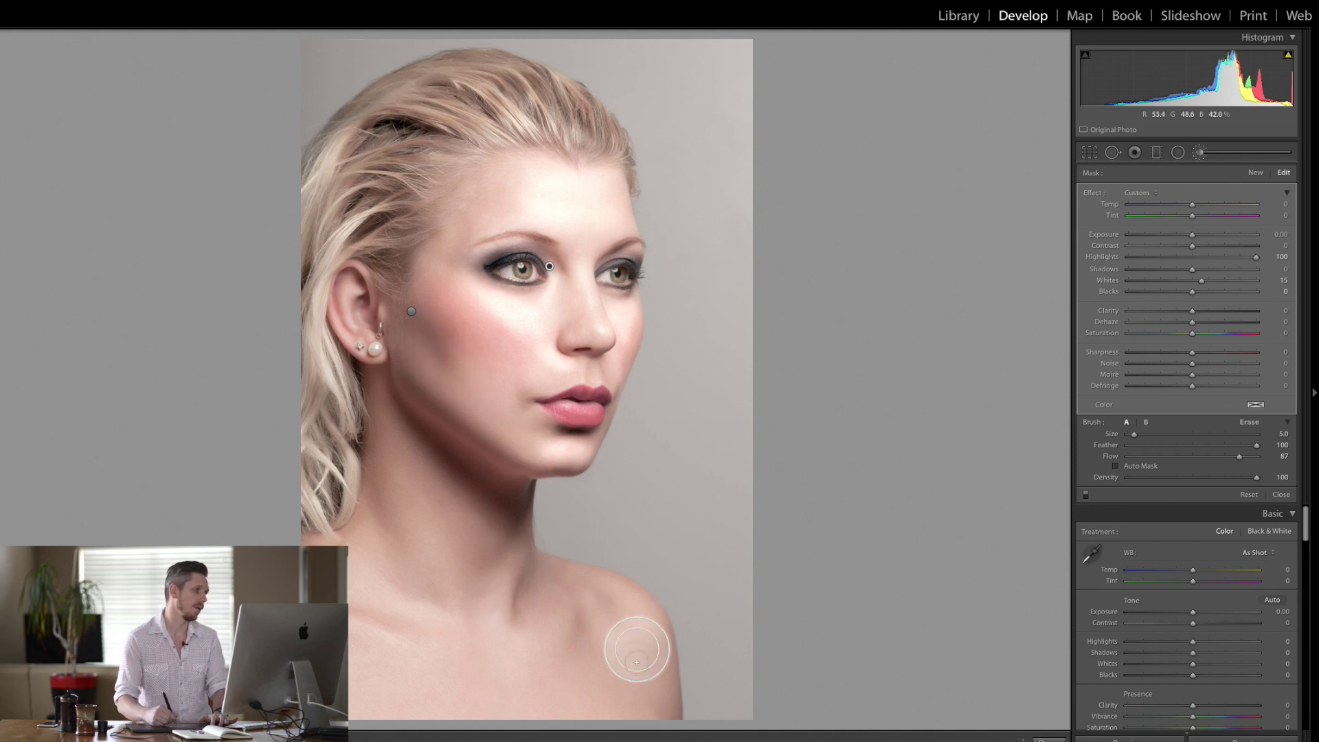
{"action": "key", "text": "bracketleft"}
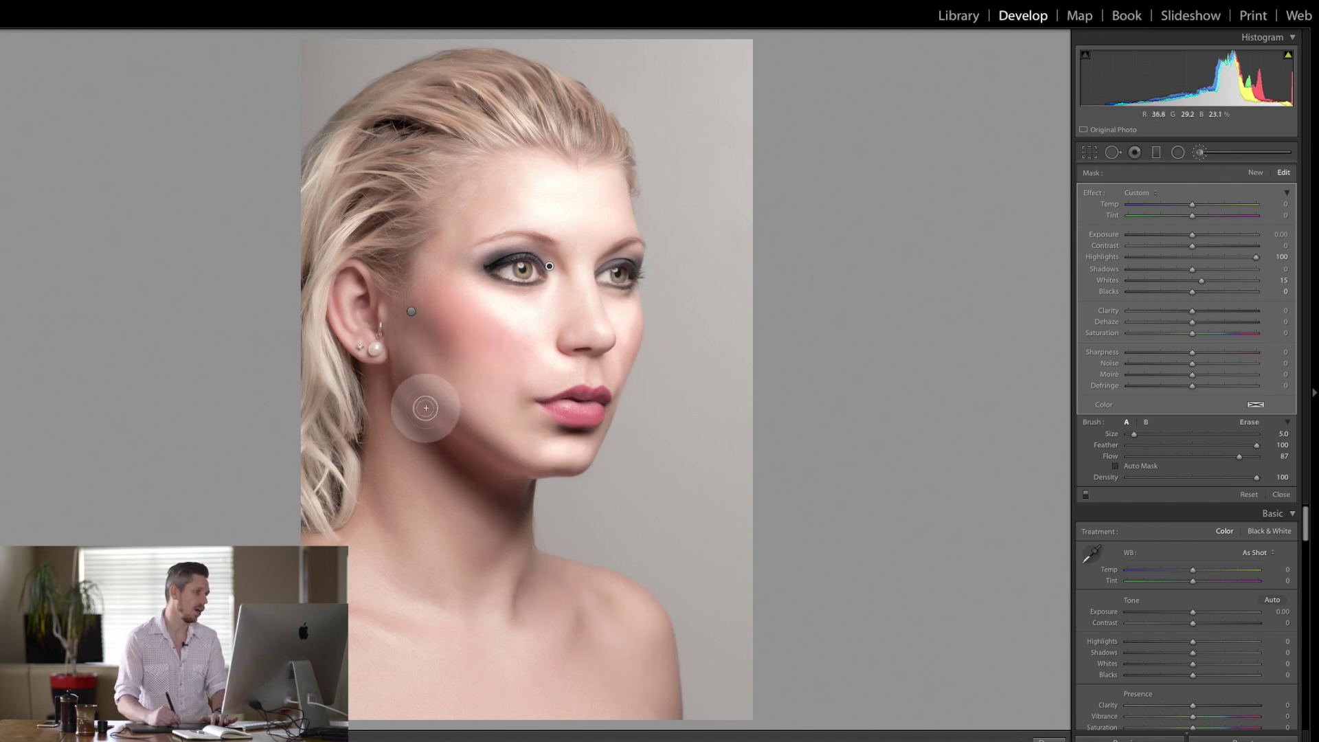
{"action": "key", "text": "bracketleft"}
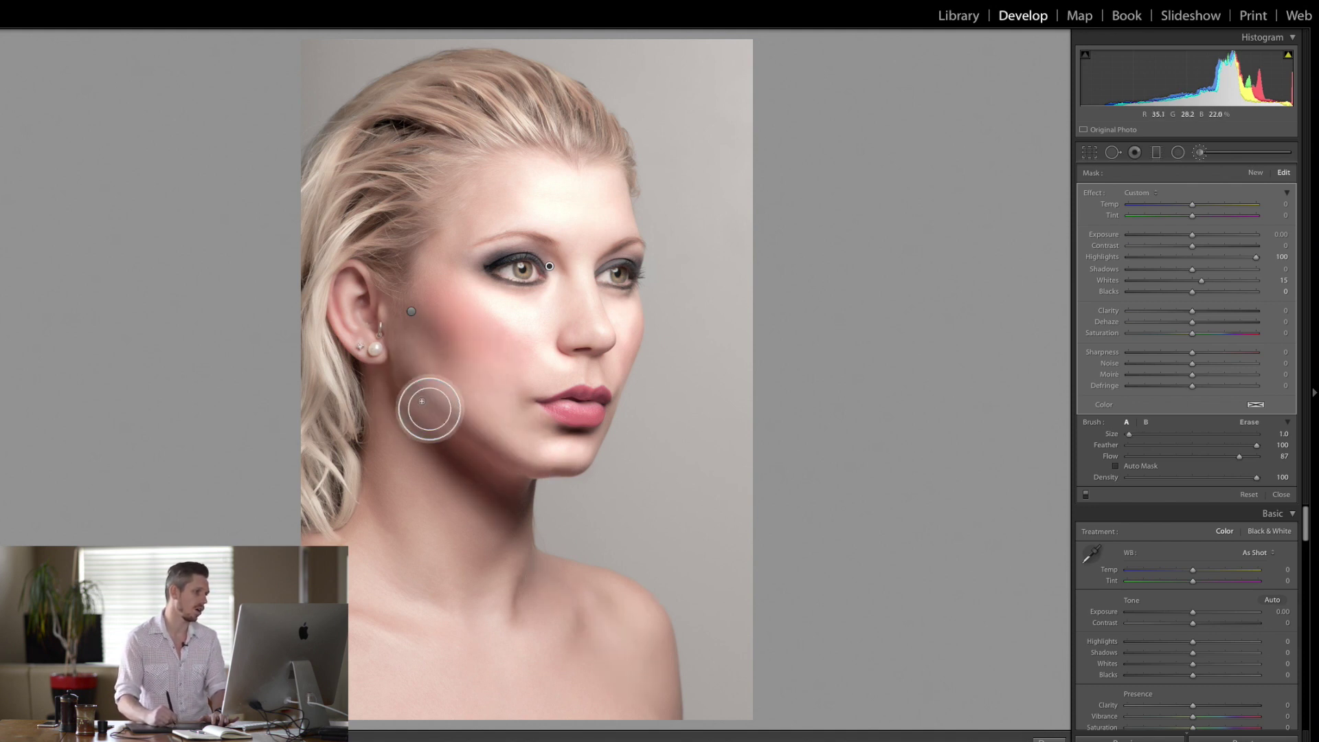
{"action": "key", "text": "bracketright"}
{"action": "key", "text": "bracketright"}
{"action": "key", "text": "bracketright"}
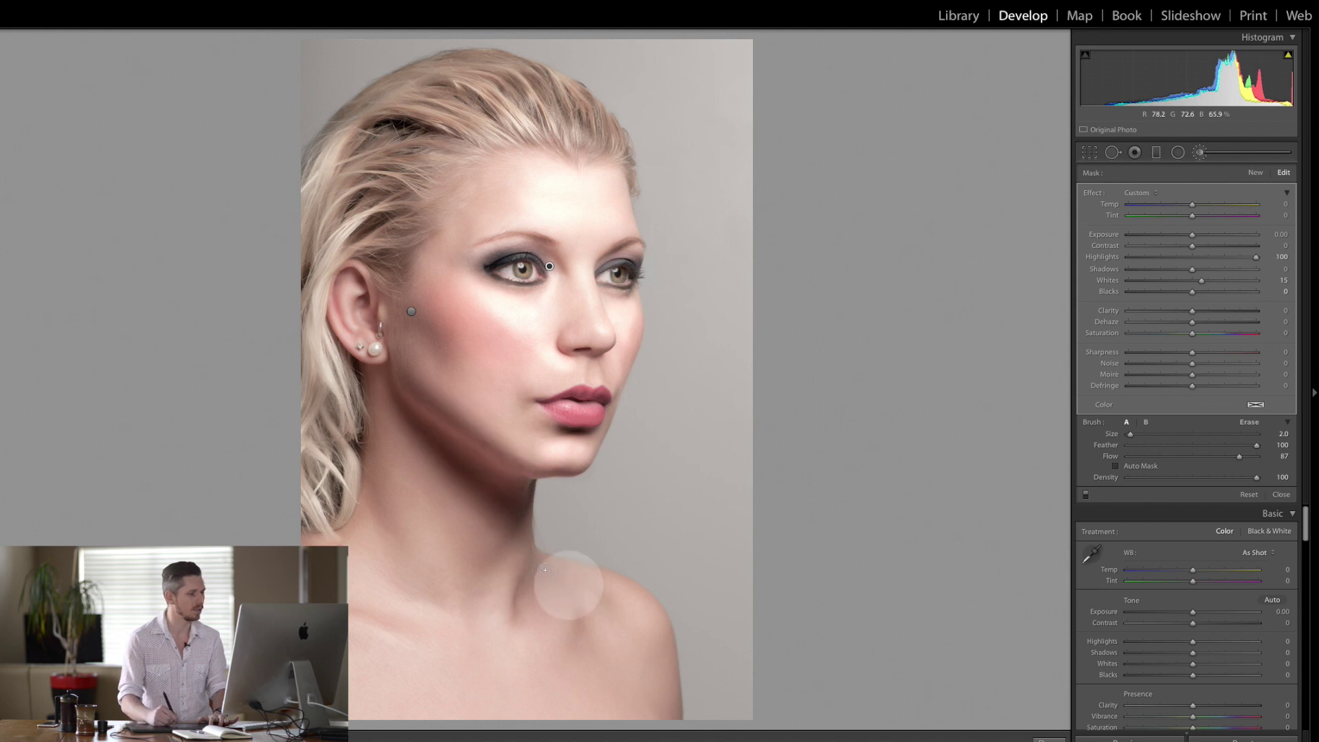
- Undo the last highlight strokes and continue highlighting the neck, collarbones and upper chest with brush sizes of 6.0, 3.0 and 8.0
{"action": "key", "text": "super+z"}
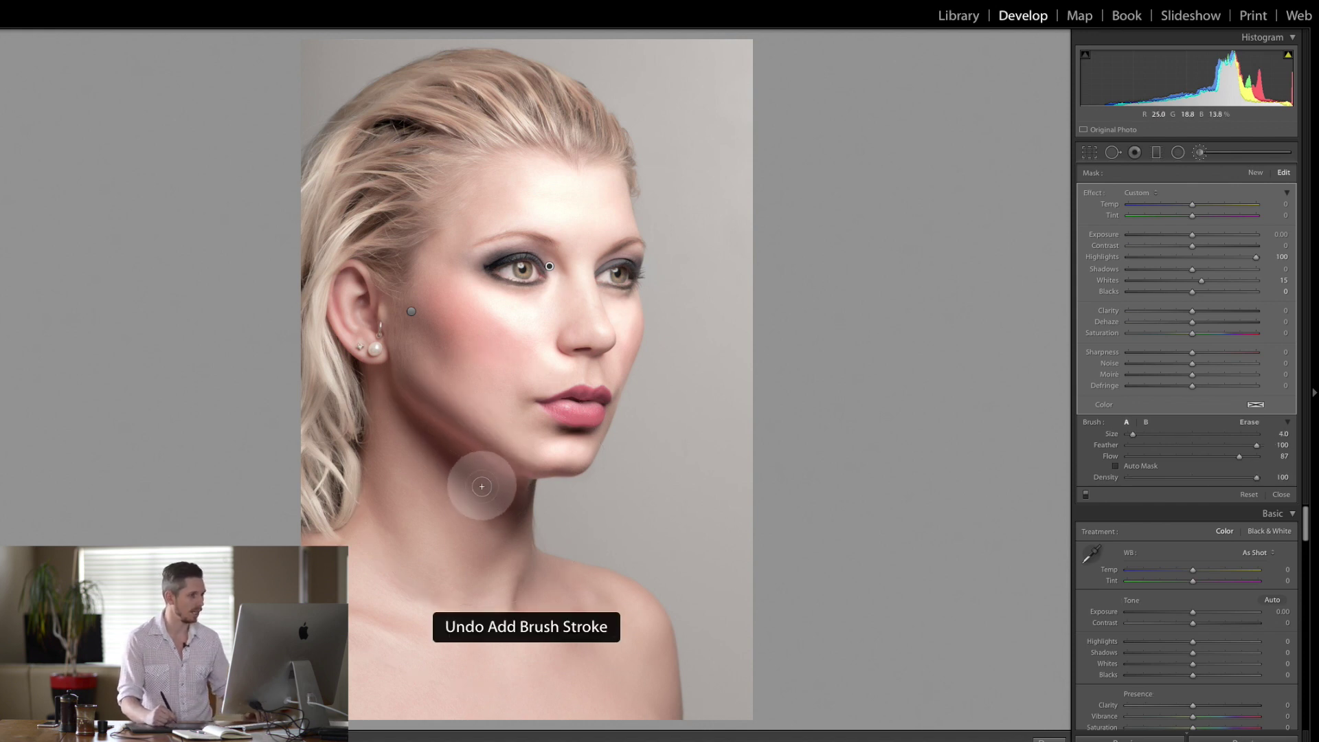
{"action": "key", "text": "super+z"}
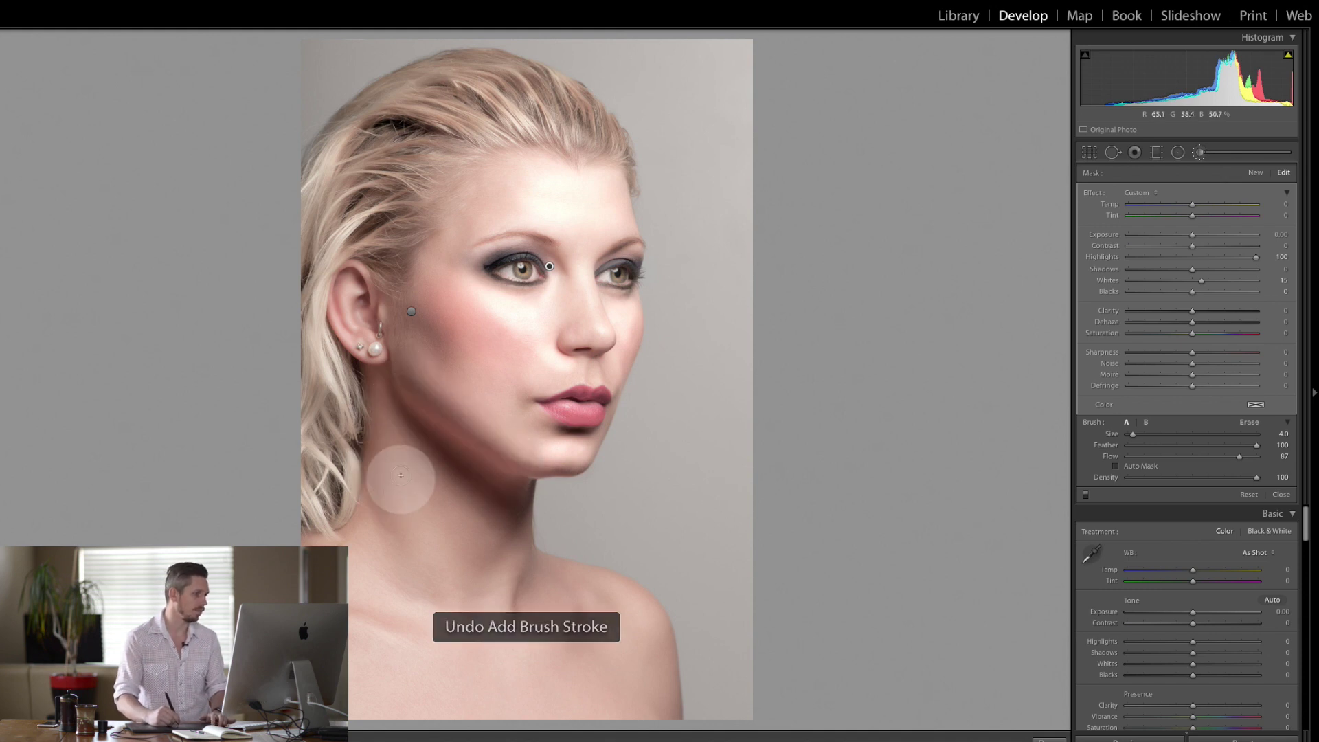
{"action": "key", "text": "bracketright"}
{"action": "key", "text": "bracketright"}
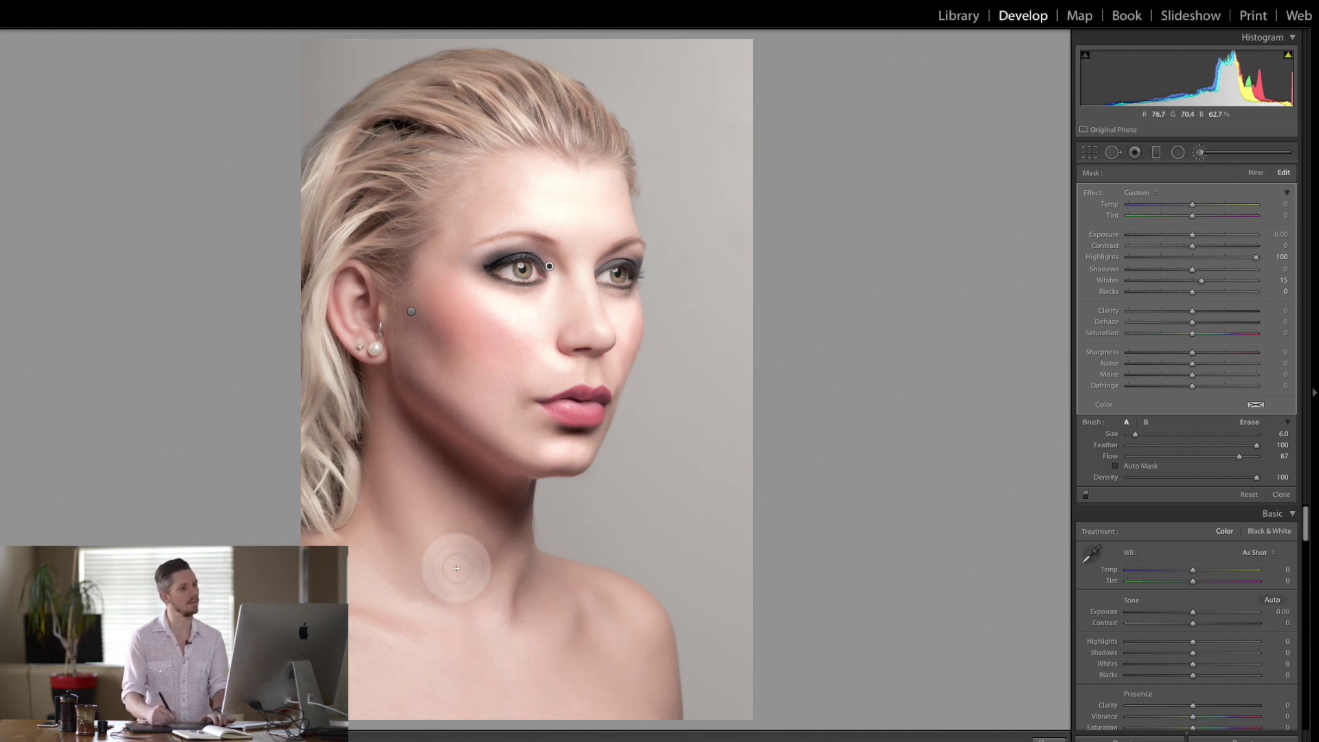
{"action": "key", "text": "bracketleft"}
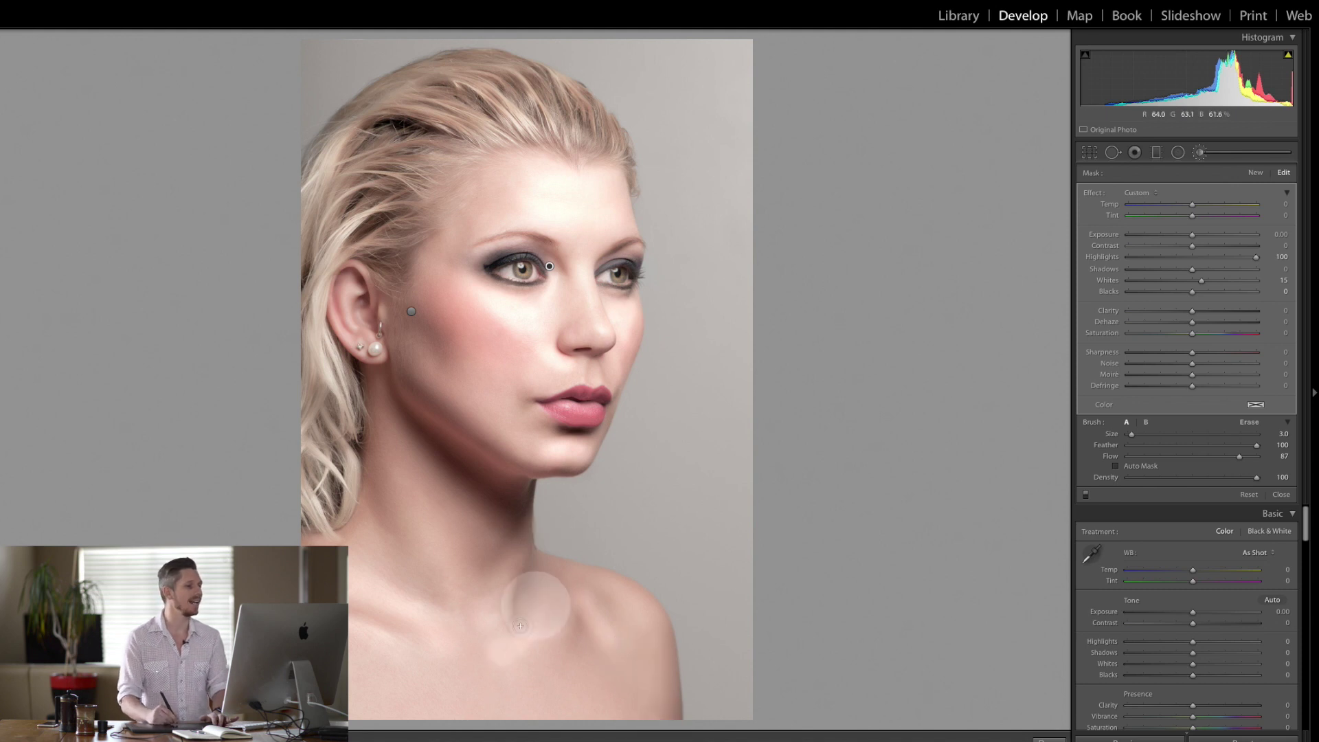
{"action": "key", "text": "["}
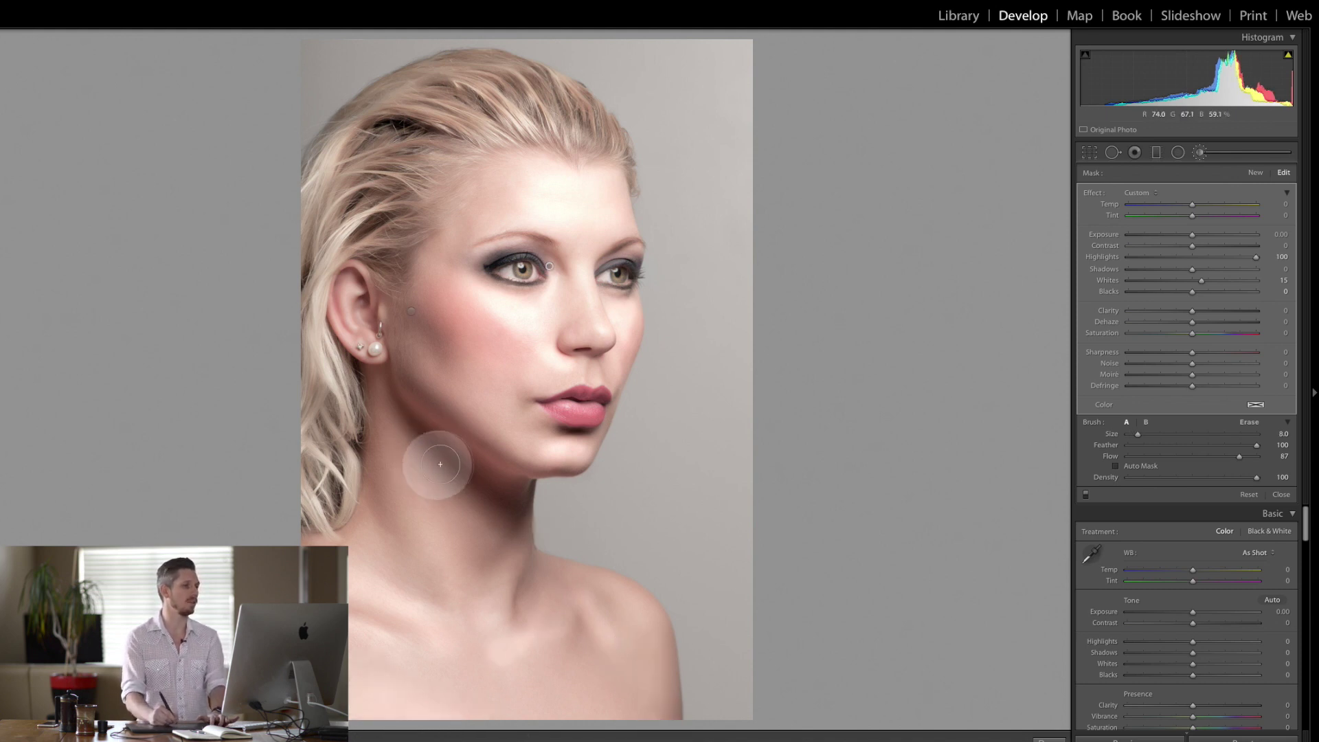
- Brush highlights onto the hair with a size of 3.0, and reduce the brush size to 0.1
{"action": "key", "text": "bracketleft"}
{"action": "key", "text": "bracketleft"}
{"action": "key", "text": "bracketleft"}
{"action": "key", "text": "bracketleft"}
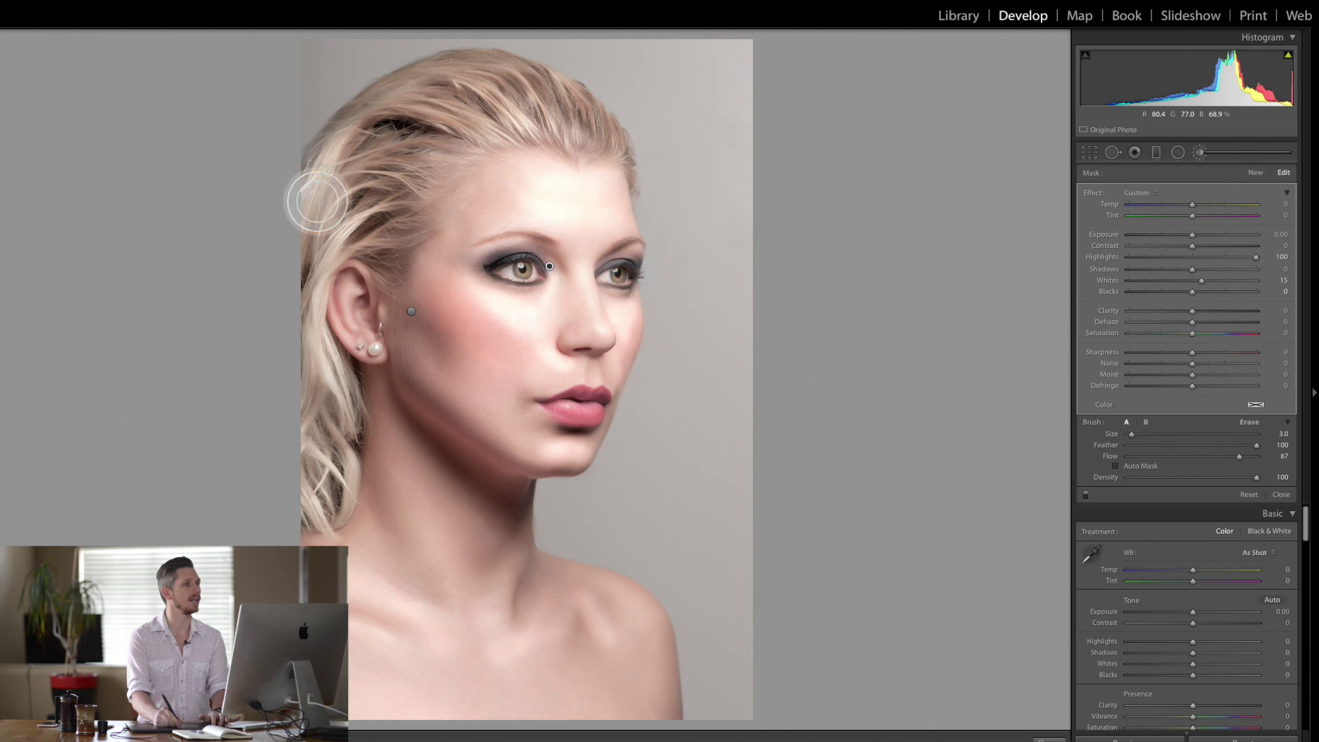
{"action": "key", "text": "bracketleft"}
{"action": "key", "text": "bracketleft"}
{"action": "key", "text": "bracketleft"}
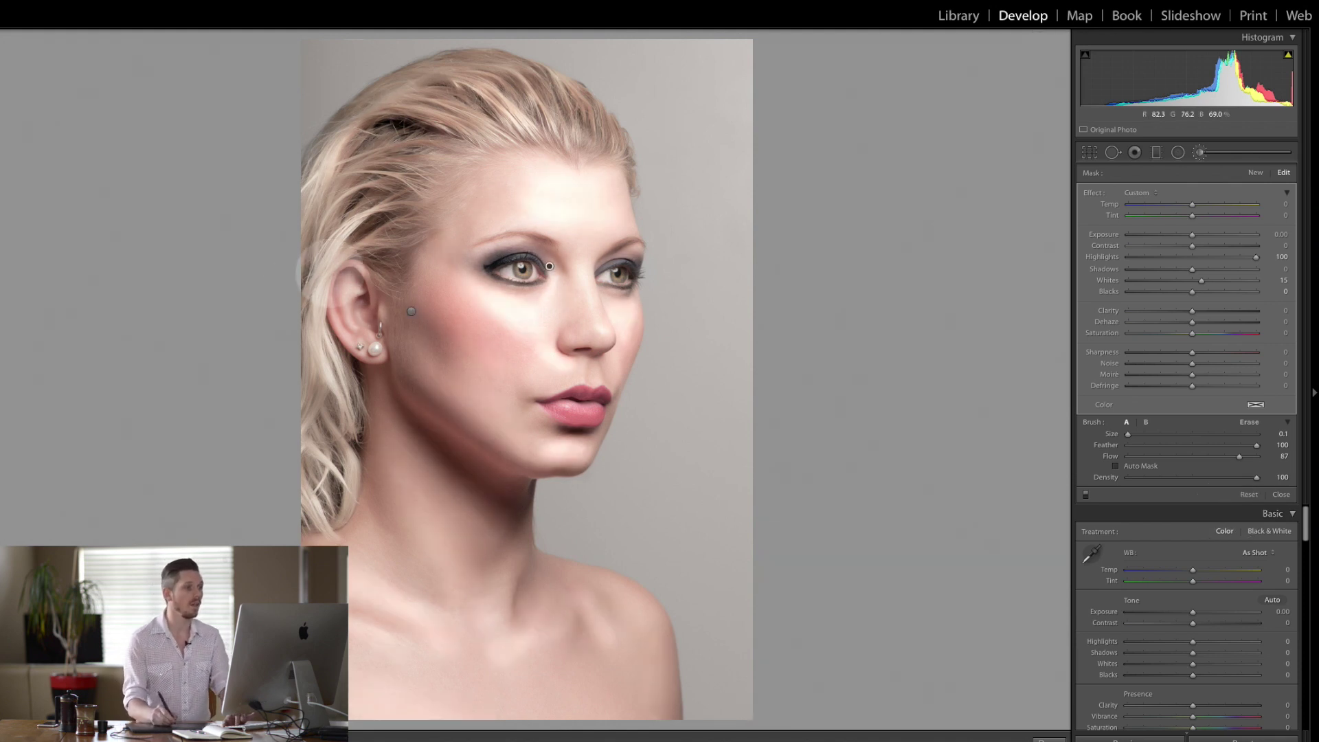
- Soften the highlight mask to Highlights 30 and the shadow mask to Shadows -37 and Blacks -16
{"action": "left_click_drag", "start_coordinate": [1258, 254], "coordinate": [1214, 259]}
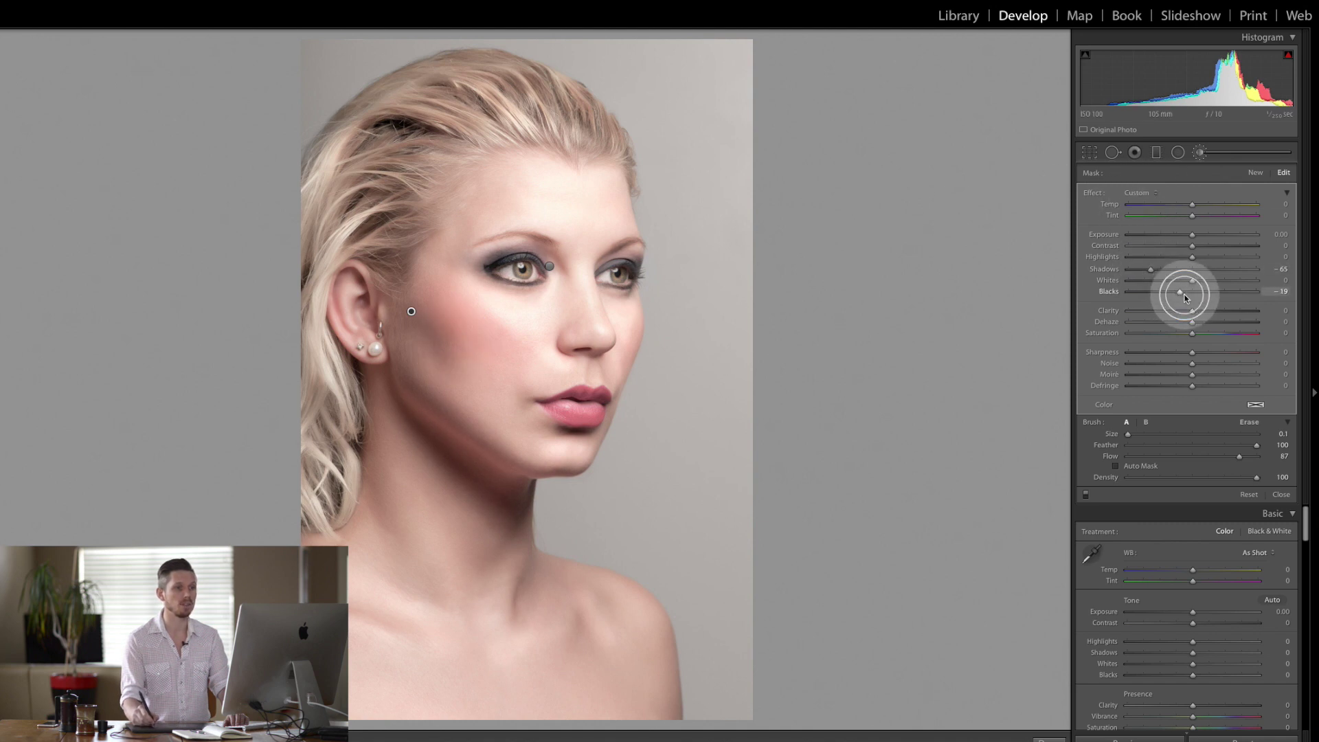
{"action": "left_click_drag", "start_coordinate": [1162, 271], "coordinate": [1170, 270]}
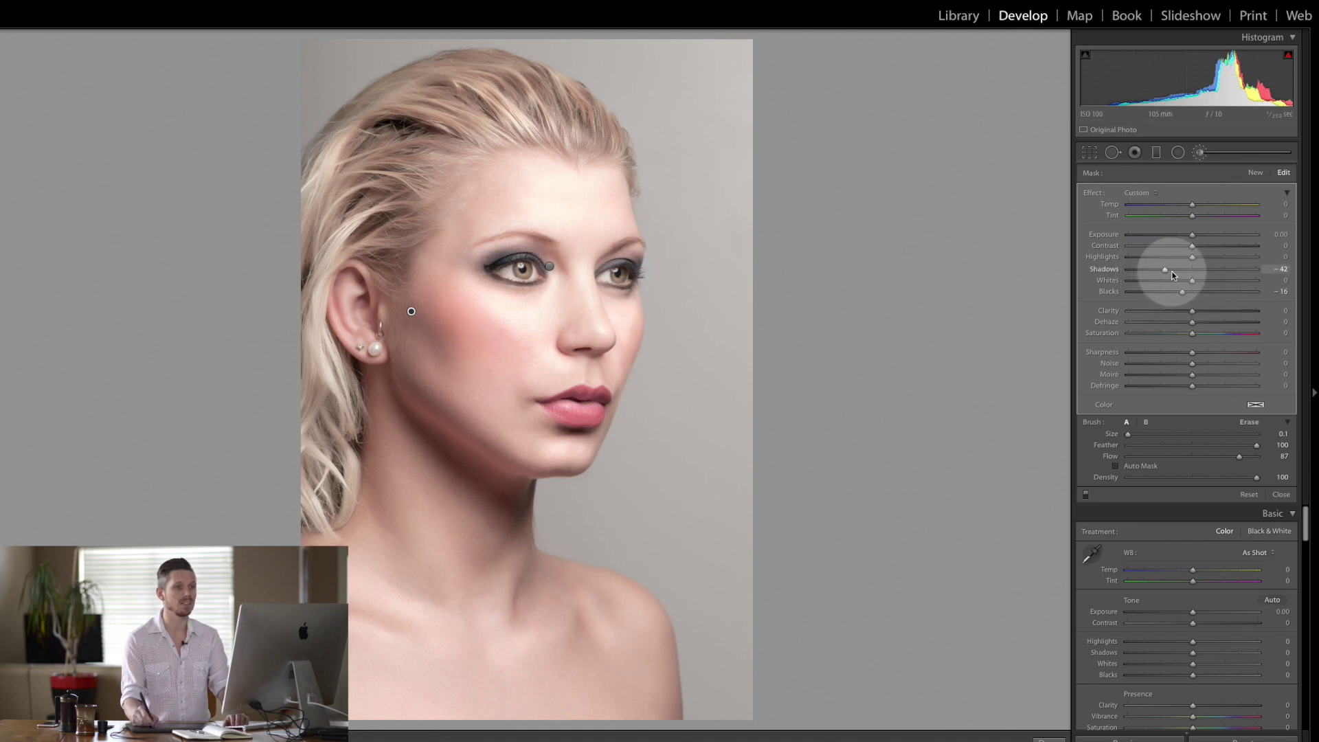
- Try duplicating the shadow and highlight masks, lowering the highlight copy to Highlights 0 and Whites 1
{"action": "right_click", "coordinate": [410, 311]}
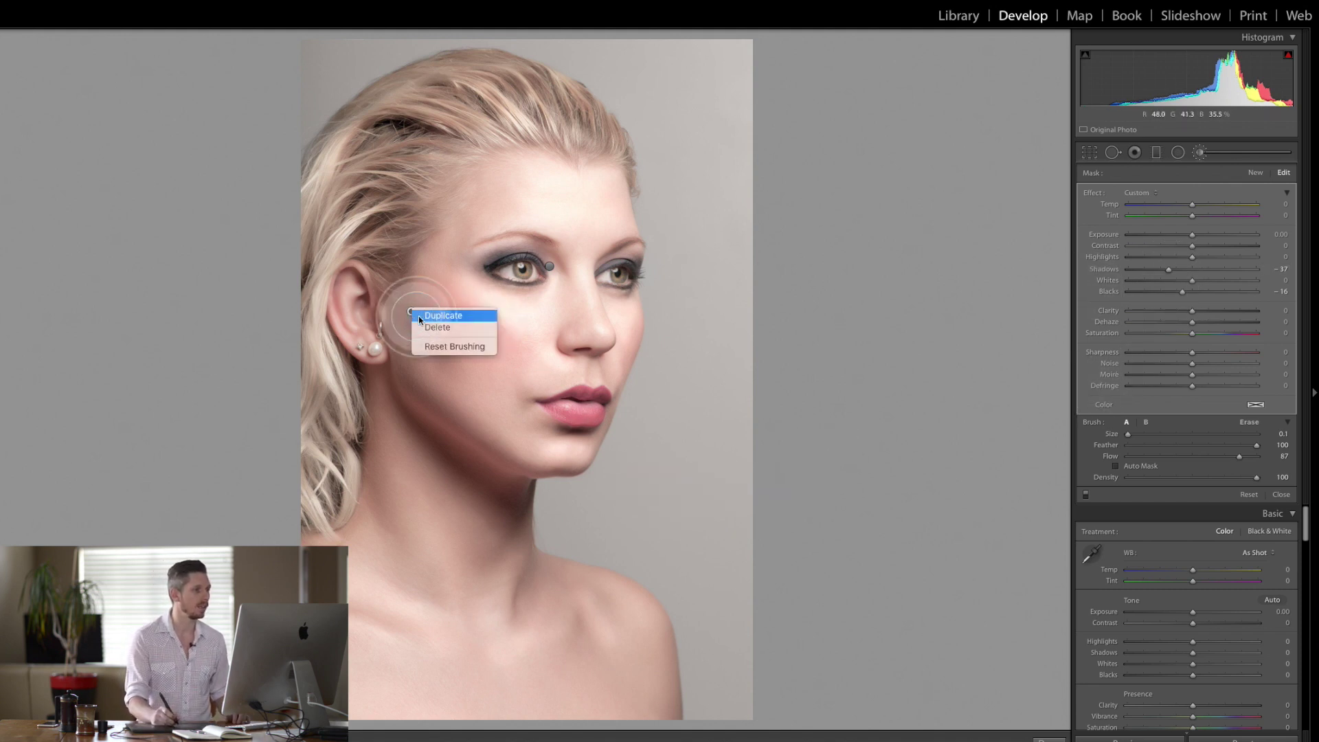
{"action": "left_click", "coordinate": [447, 318]}
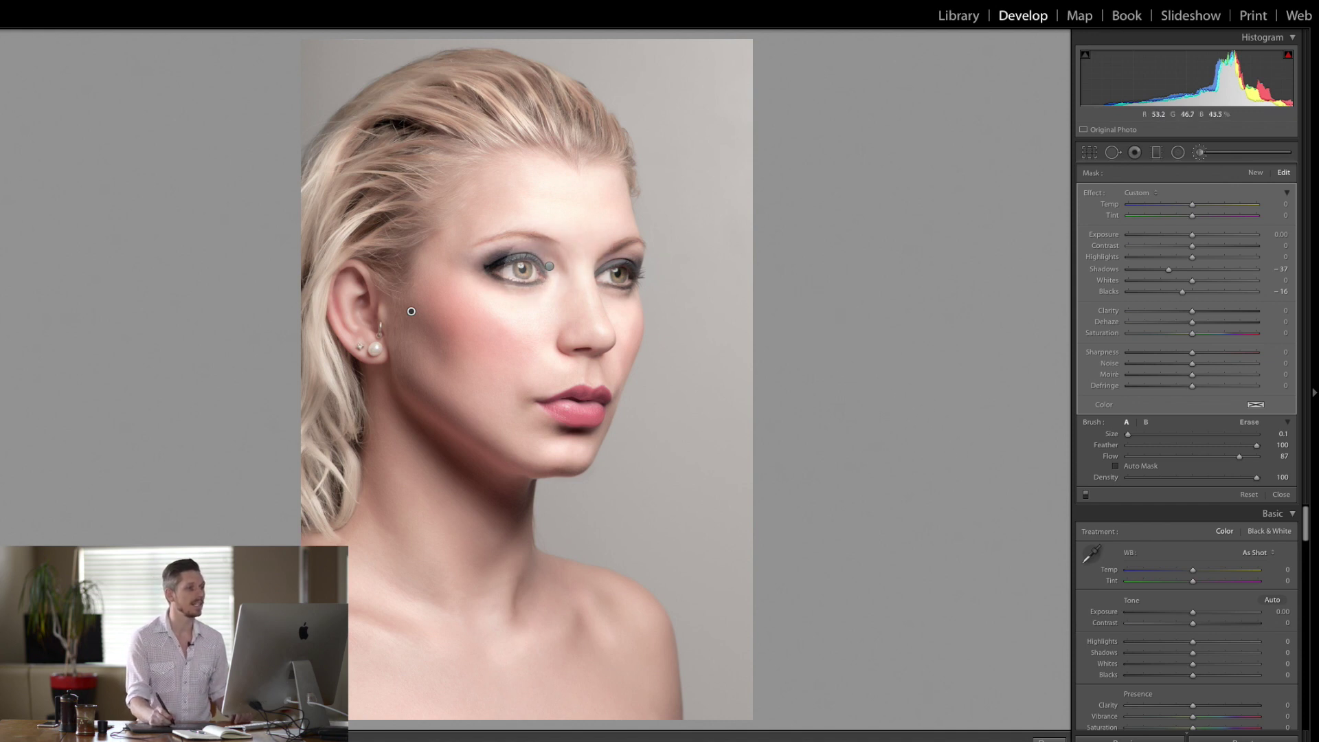
{"action": "right_click", "coordinate": [554, 268]}
{"action": "left_click", "coordinate": [579, 275]}
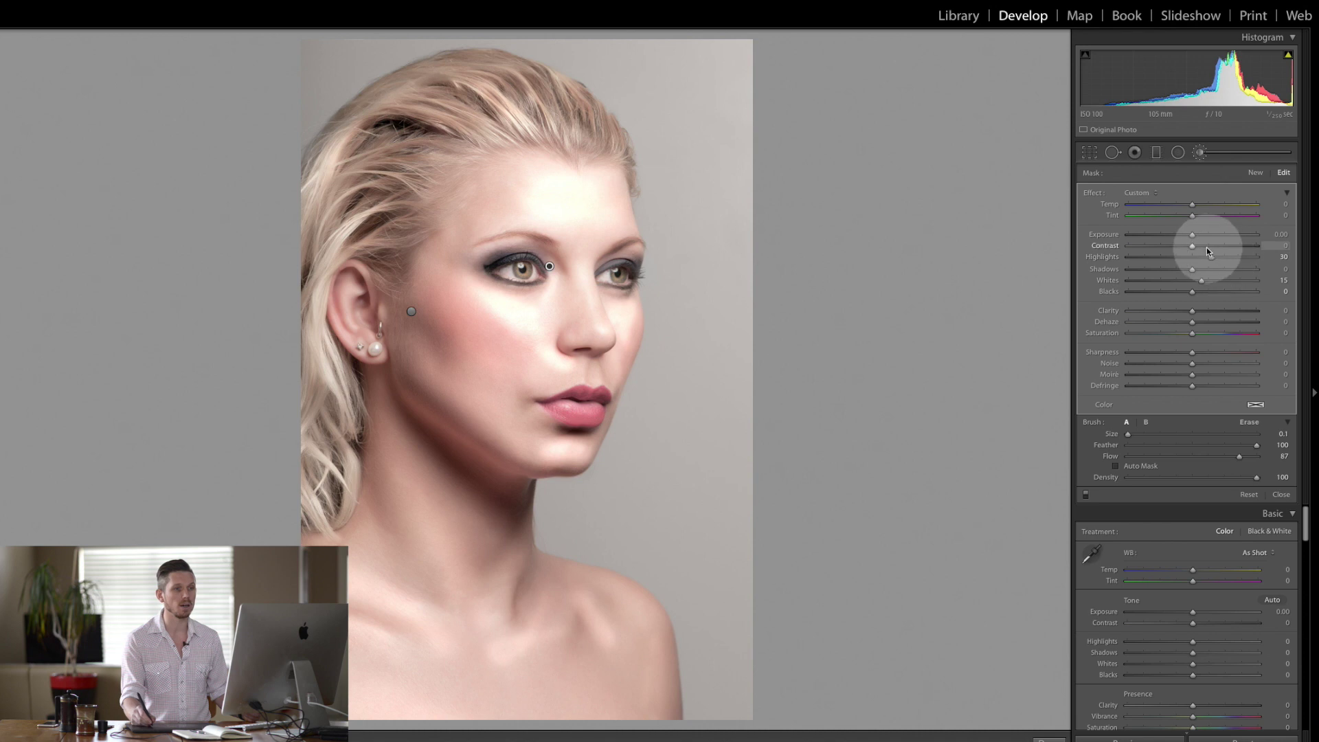
{"action": "mouse_move", "coordinate": [1204, 260]}
{"action": "left_mouse_down"}
{"action": "mouse_move", "coordinate": [1193, 284]}
{"action": "mouse_move", "coordinate": [1227, 262]}
{"action": "mouse_move", "coordinate": [1192, 263]}
{"action": "left_mouse_up"}
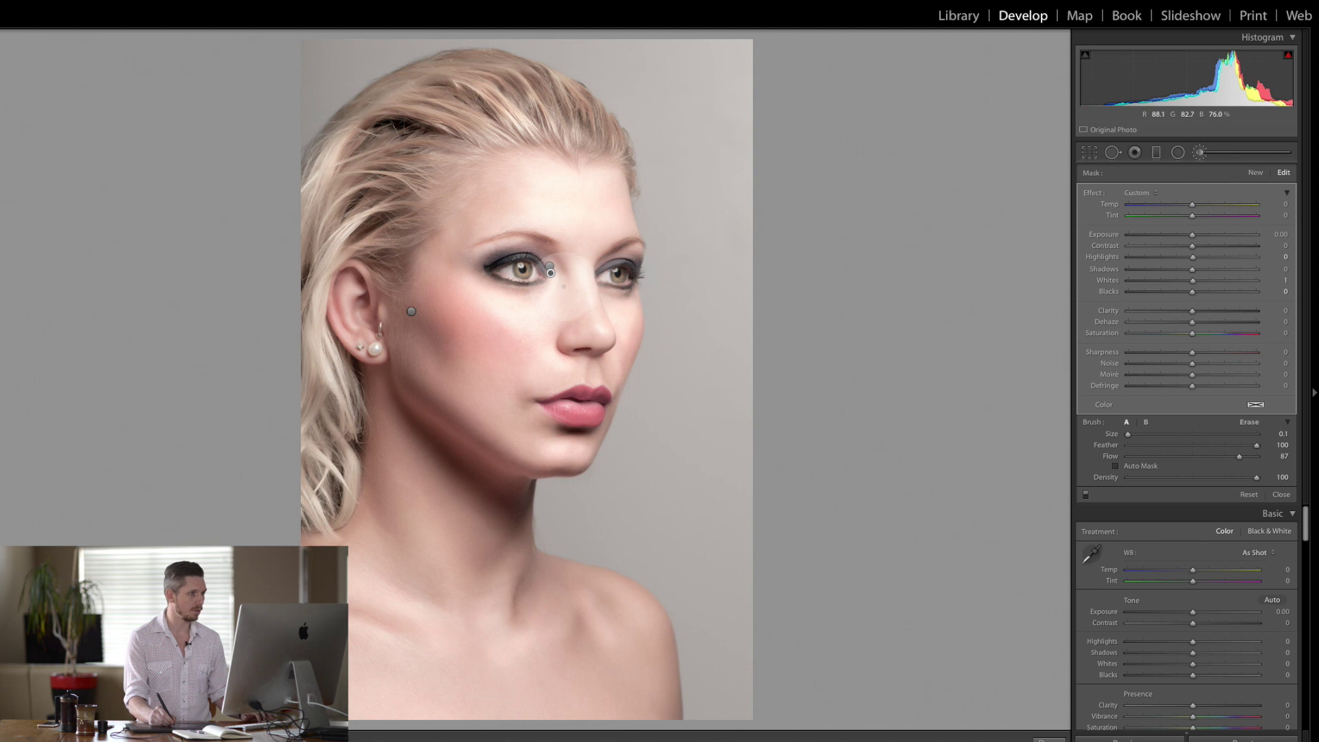
{"action": "key", "text": "super+z"}
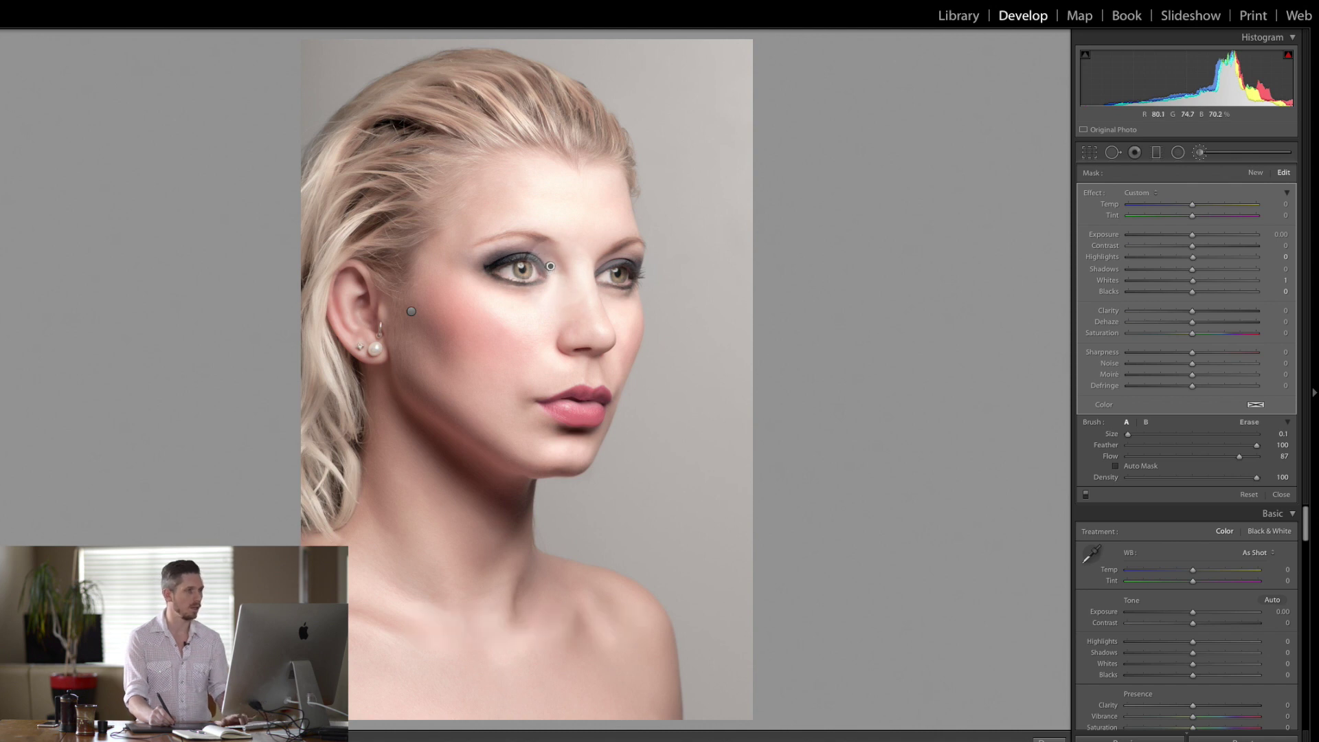
{"action": "left_click_drag", "start_coordinate": [551, 273], "coordinate": [554, 271]}
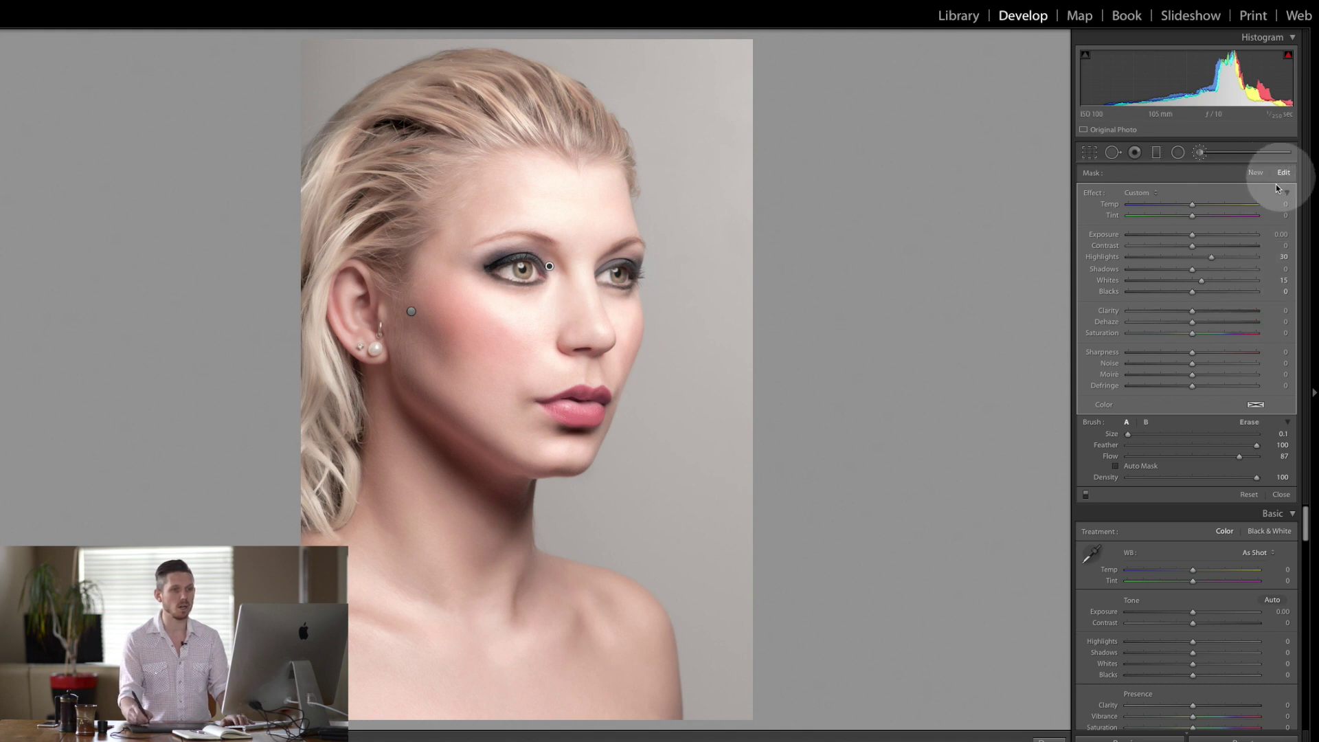
- Erase the highlight effect around the mouth and lips with the erase brush at flow 22, and check the mask overlay
{"action": "left_click_drag", "start_coordinate": [1245, 456], "coordinate": [1164, 456]}
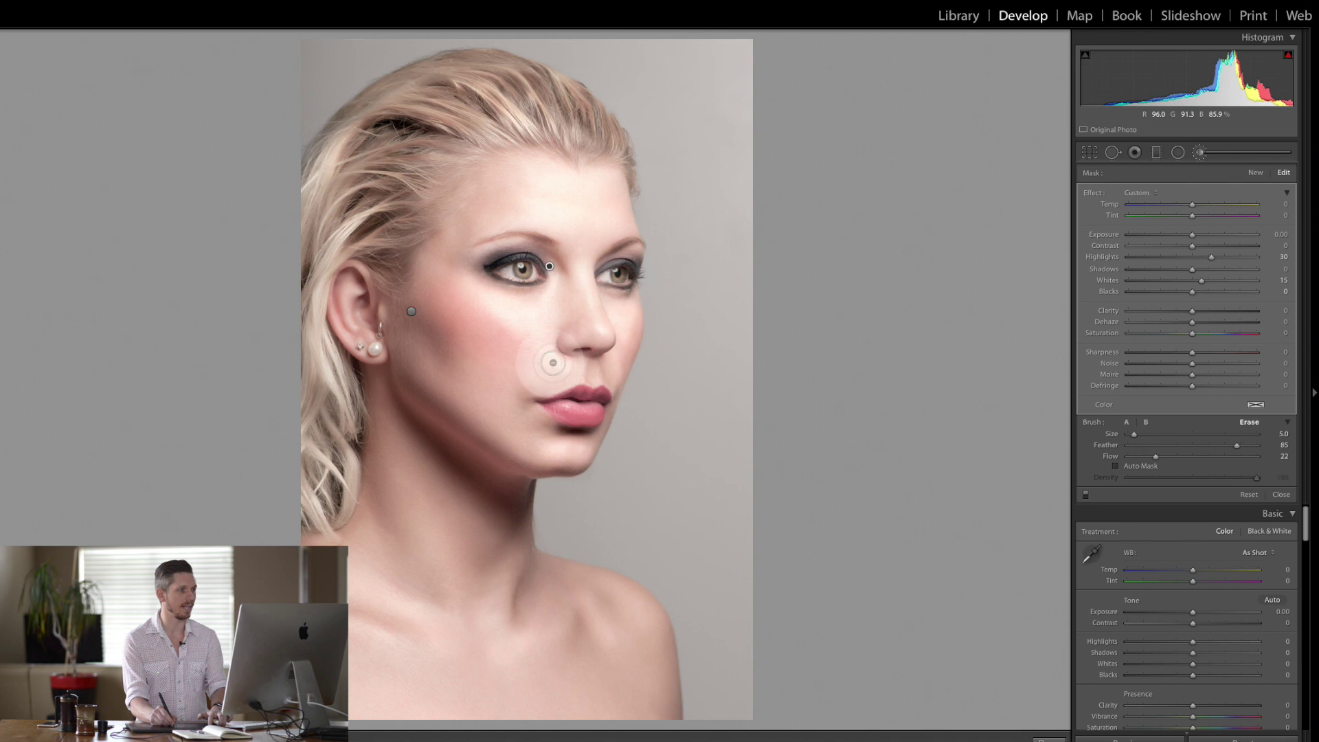
{"action": "left_click_drag", "start_coordinate": [547, 372], "coordinate": [575, 417]}
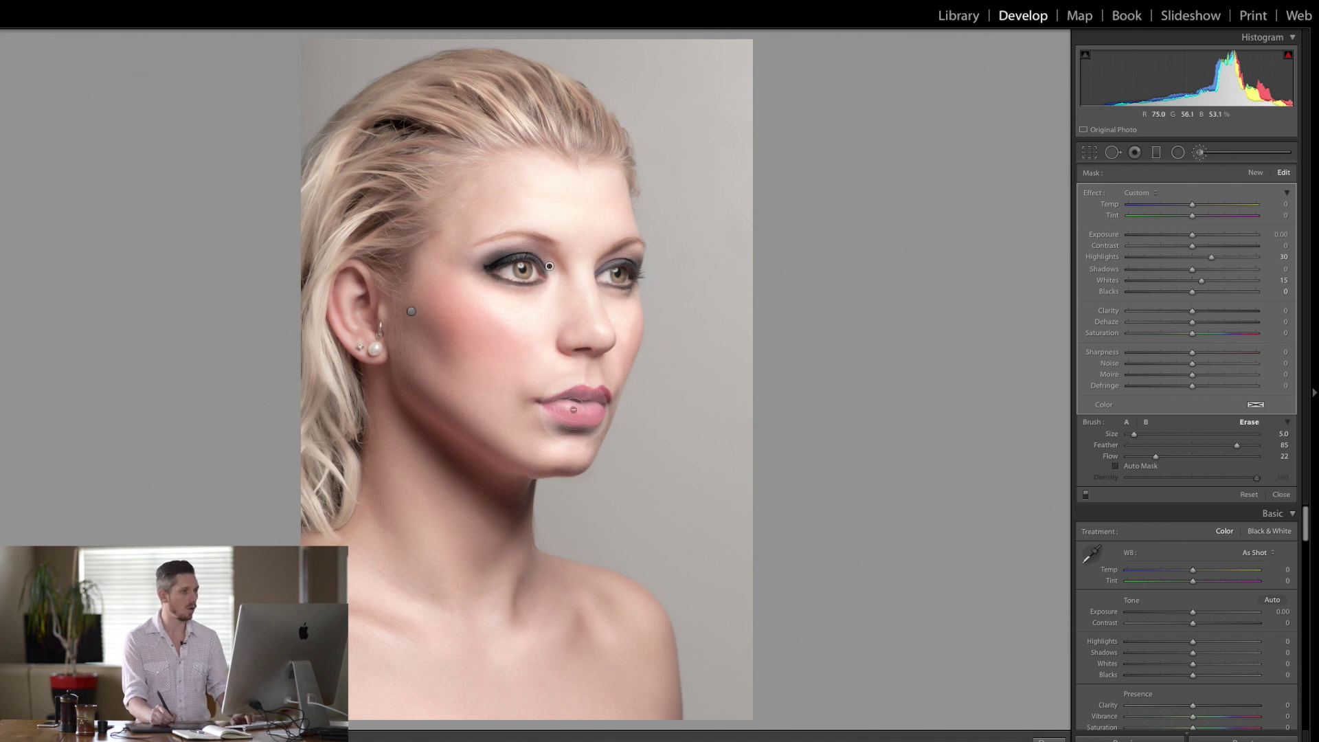
{"action": "key", "text": "o"}
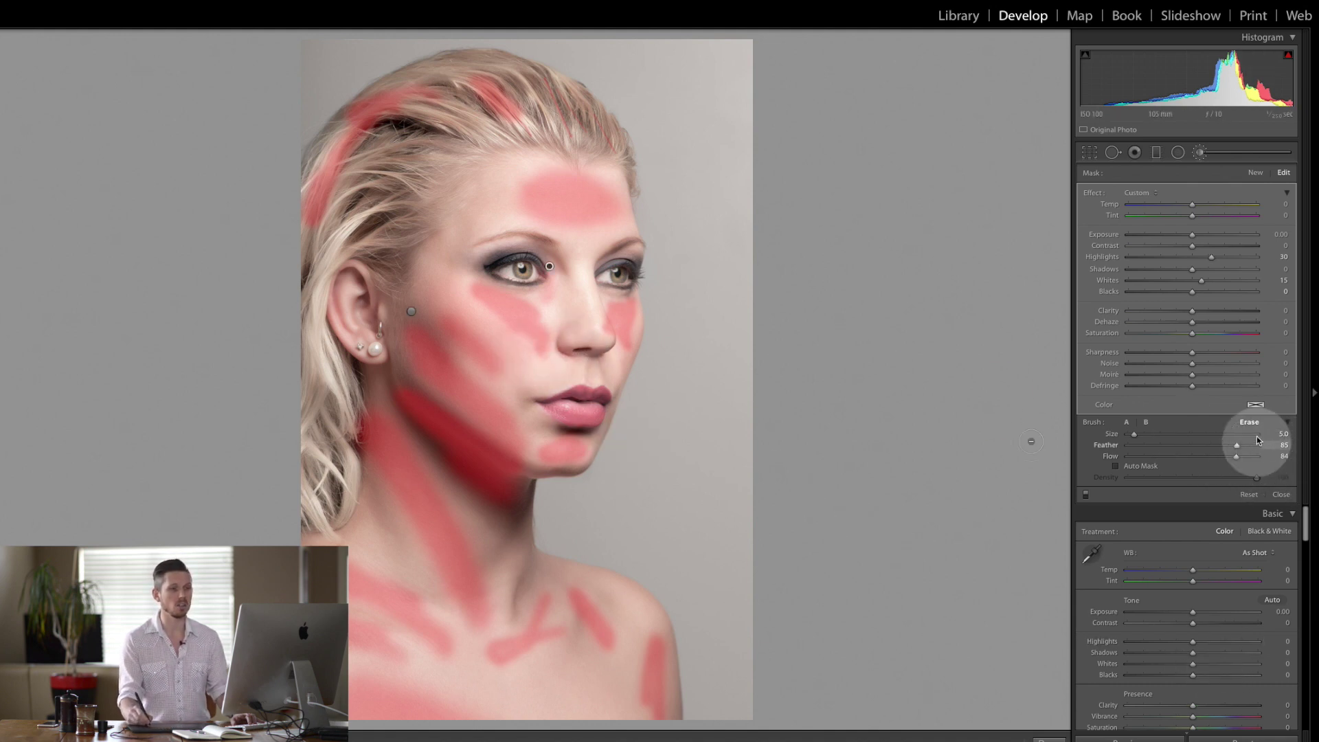
{"action": "key", "text": "o"}
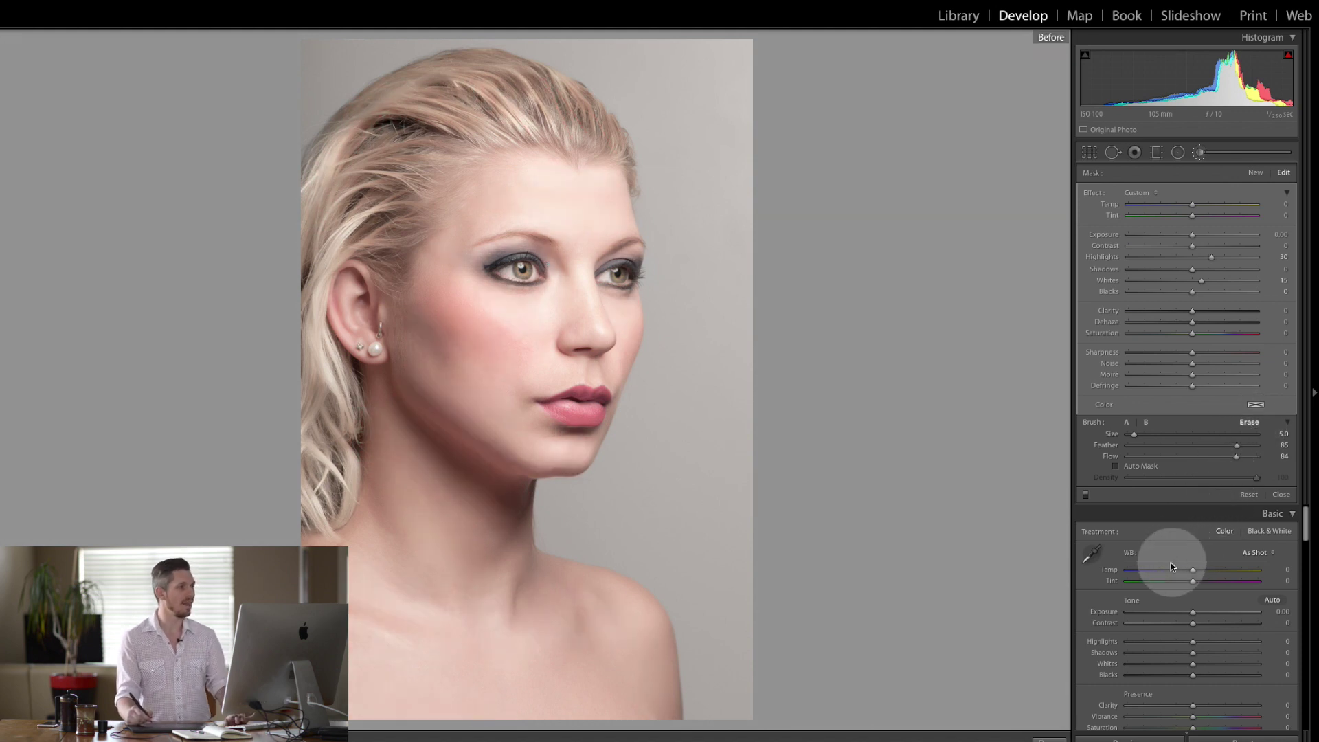
- Compare the shadowed and highlighted portrait with its before version
{"action": "key", "text": "backslash"}
{"action": "key", "text": "backslash"}
{"action": "key", "text": "backslash"}
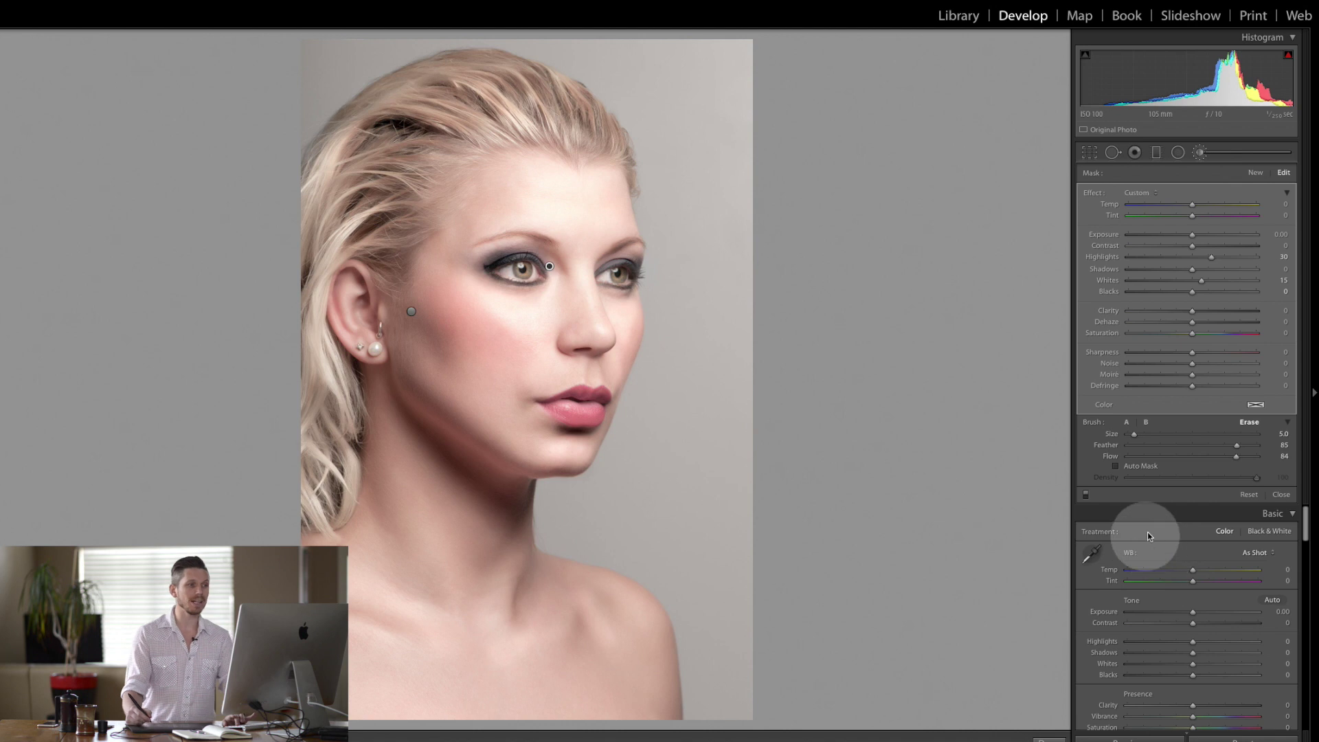
{"action": "key", "text": "backslash"}
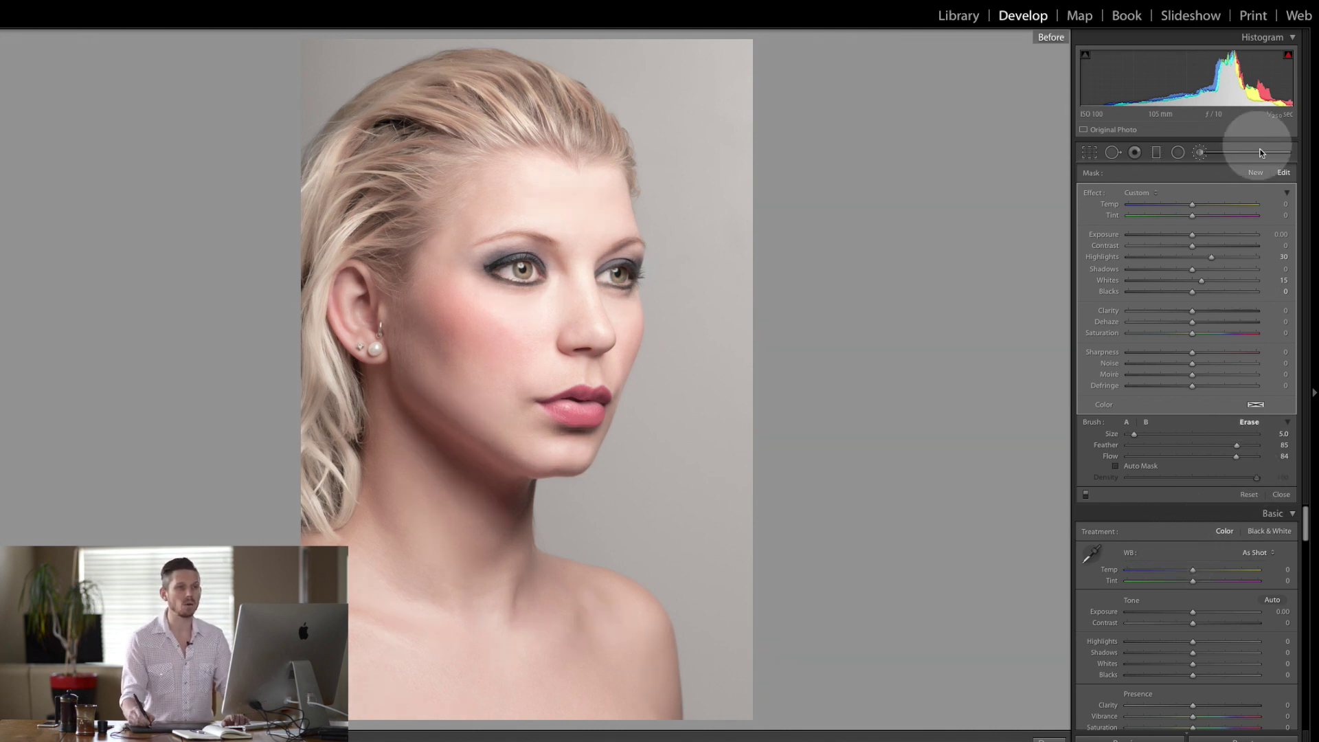
- Paint a new Clarity brush mask at size 18 and flow 95 over the face, jawline, neck and chest, with Clarity 36
{"action": "left_click", "coordinate": [1255, 174]}
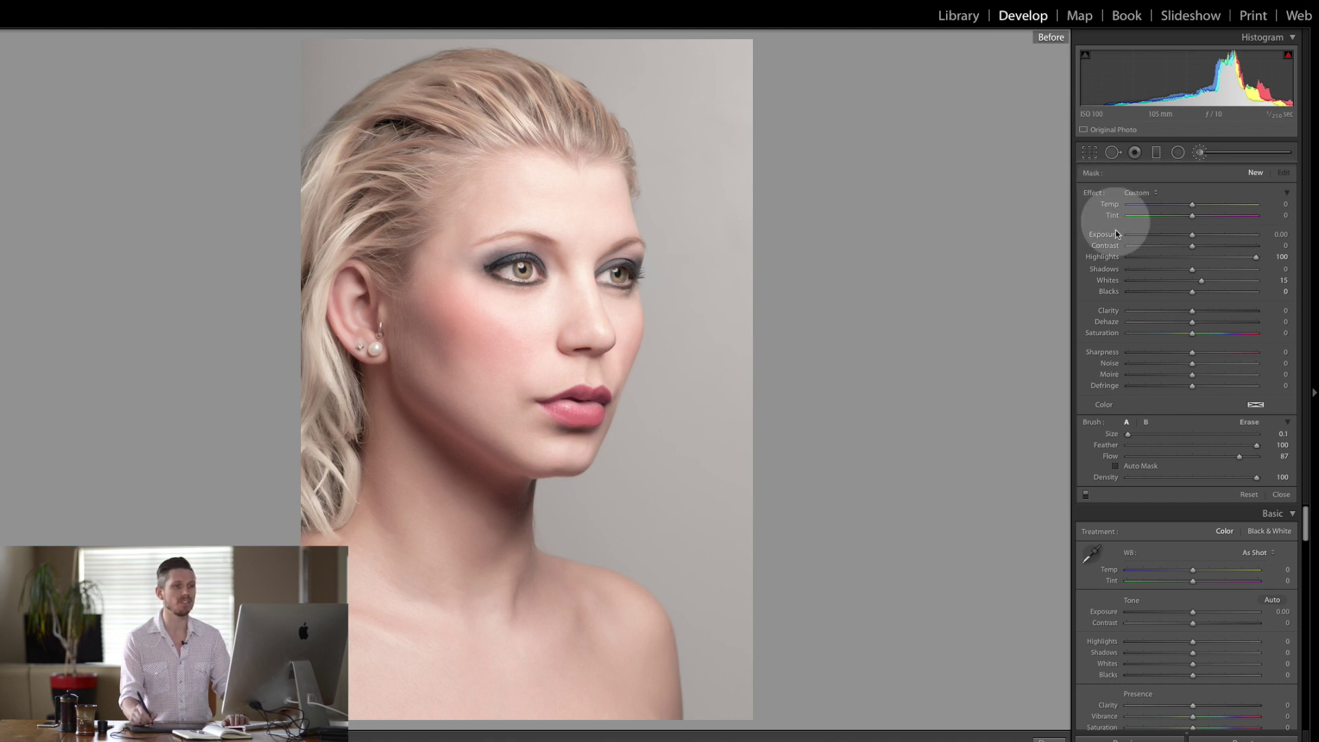
{"action": "left_click_drag", "start_coordinate": [1195, 315], "coordinate": [1211, 312]}
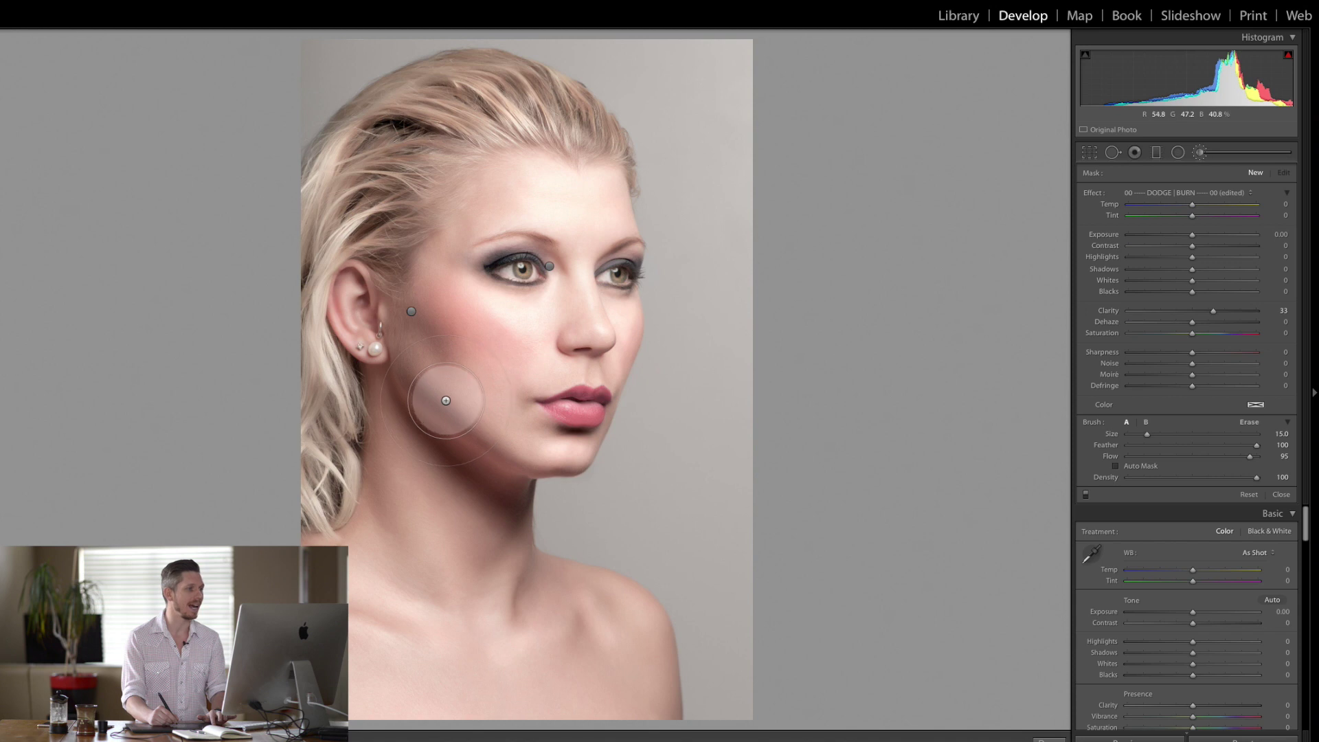
{"action": "key", "text": "bracketright"}
{"action": "key", "text": "bracketright"}
{"action": "key", "text": "bracketright"}
{"action": "key", "text": "h"}
{"action": "left_click_drag", "start_coordinate": [533, 460], "coordinate": [599, 453]}
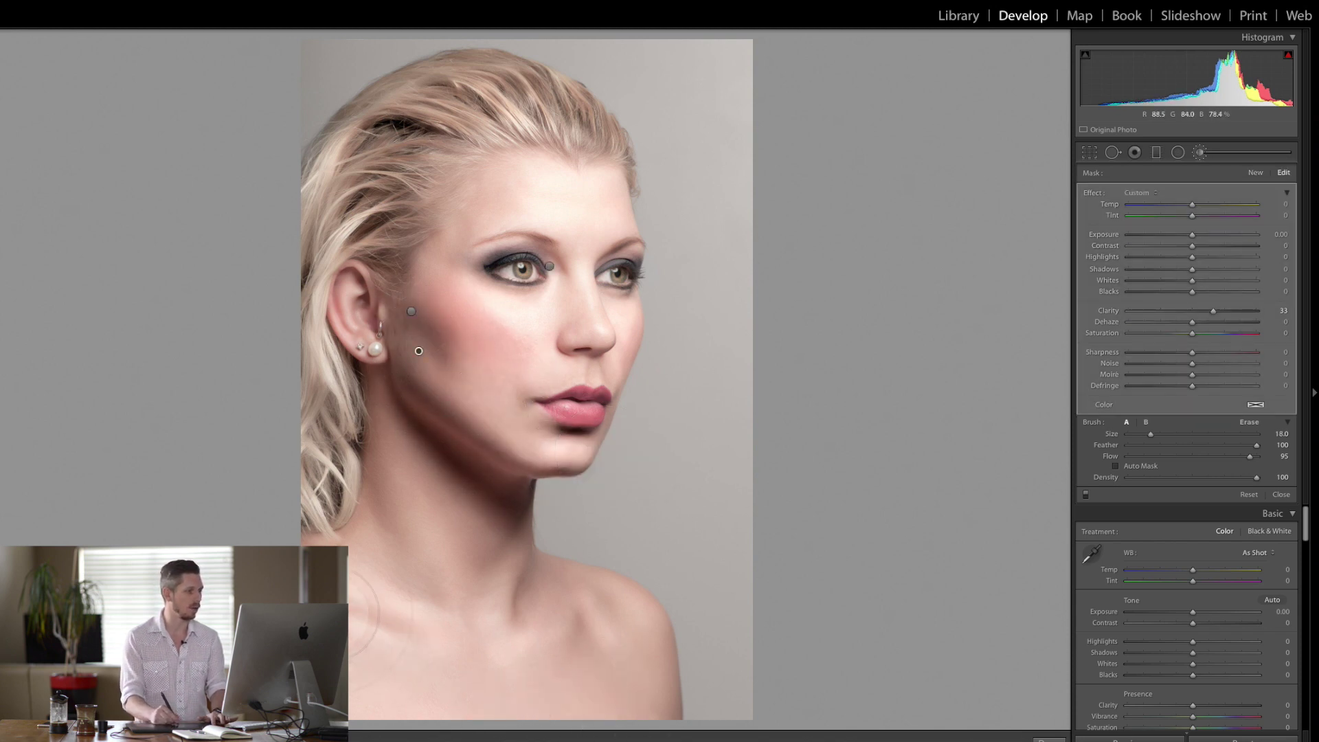
{"action": "mouse_move", "coordinate": [415, 665]}
{"action": "left_mouse_down"}
{"action": "mouse_move", "coordinate": [352, 562]}
{"action": "mouse_move", "coordinate": [464, 584]}
{"action": "mouse_move", "coordinate": [573, 573]}
{"action": "mouse_move", "coordinate": [569, 621]}
{"action": "mouse_move", "coordinate": [600, 613]}
{"action": "mouse_move", "coordinate": [524, 639]}
{"action": "left_mouse_up"}
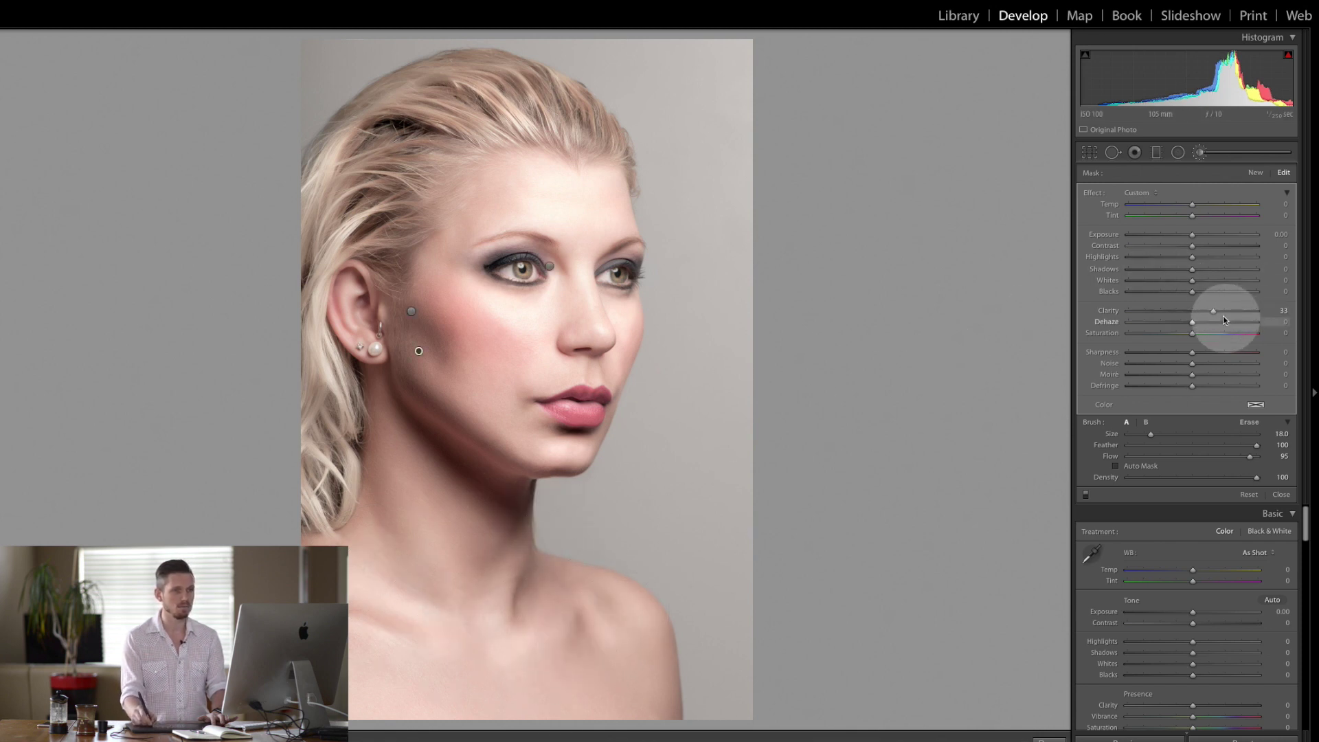
{"action": "left_click_drag", "start_coordinate": [1215, 316], "coordinate": [1209, 316]}
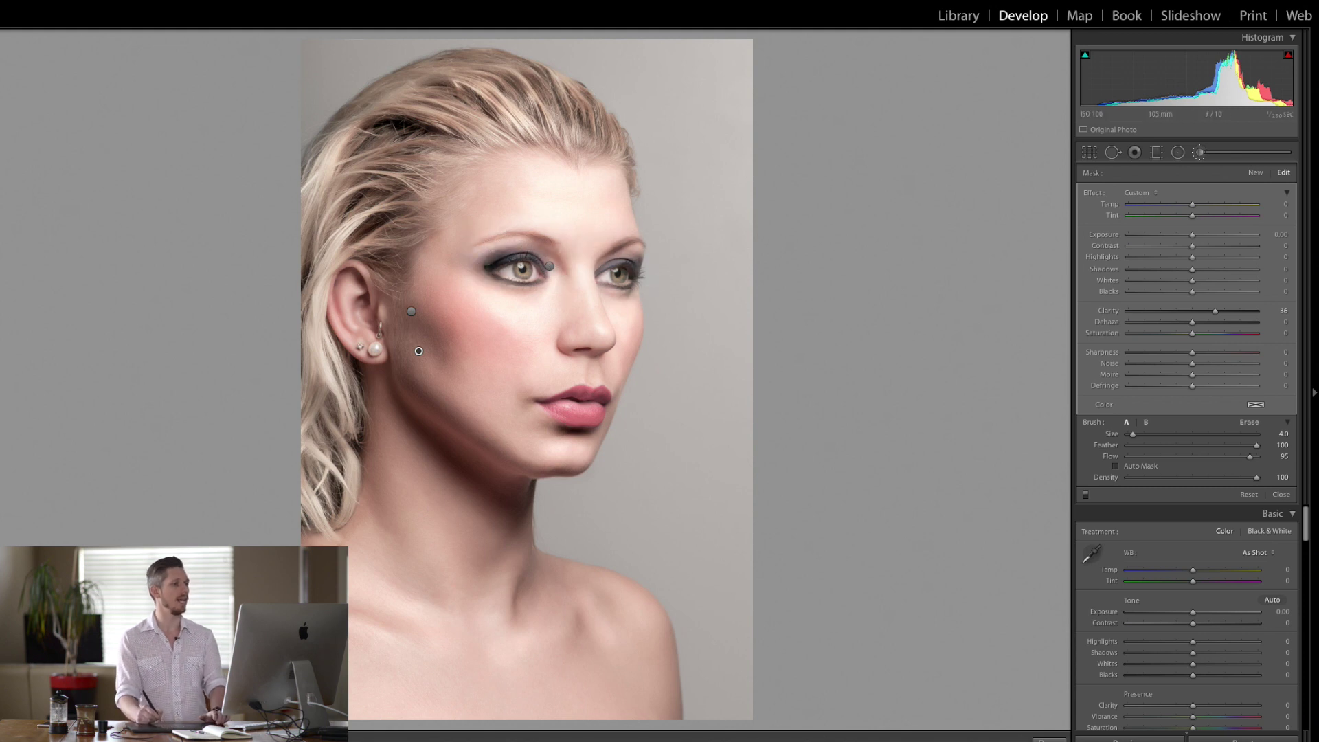
- Finish the brush adjustments and set the whole photo's Clarity to +20, Vibrance to +9 and Saturation to -8
{"action": "left_click", "coordinate": [1199, 154]}
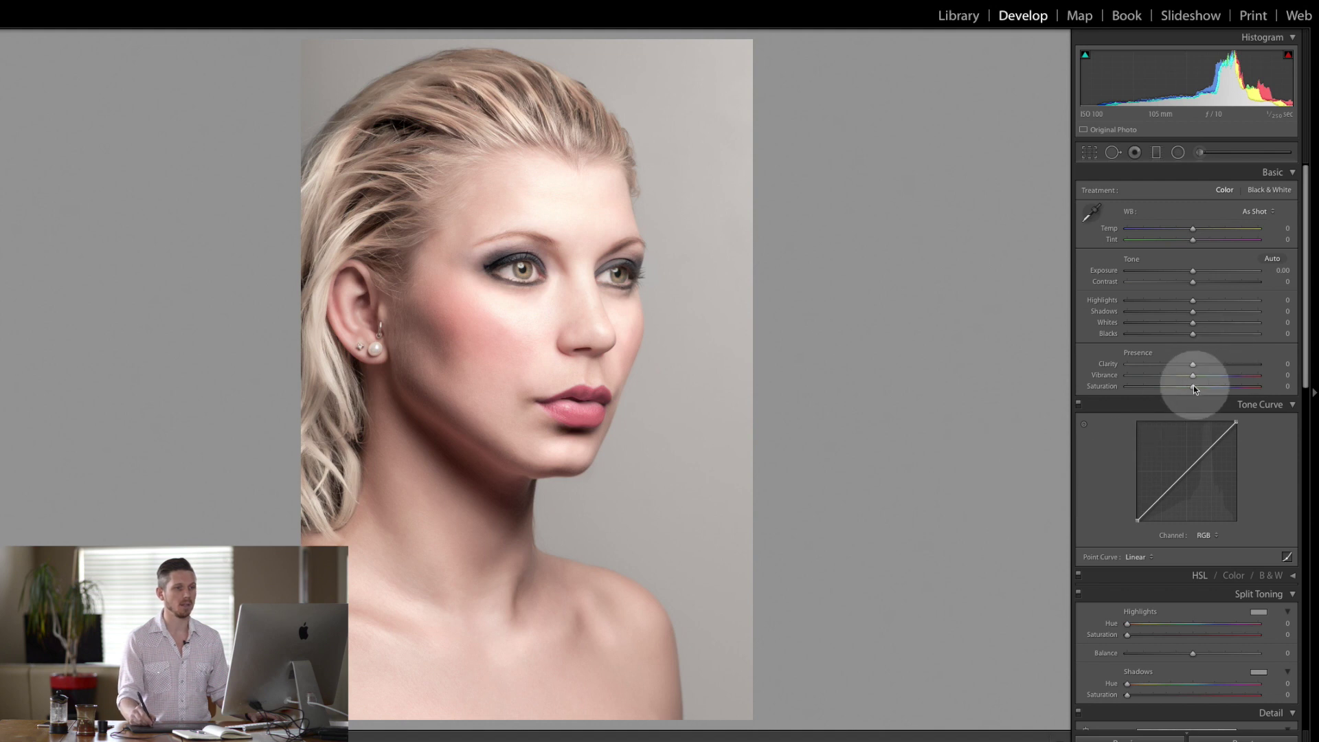
{"action": "mouse_move", "coordinate": [1193, 387]}
{"action": "left_mouse_down"}
{"action": "mouse_move", "coordinate": [1180, 390]}
{"action": "mouse_move", "coordinate": [1206, 367]}
{"action": "left_mouse_up"}
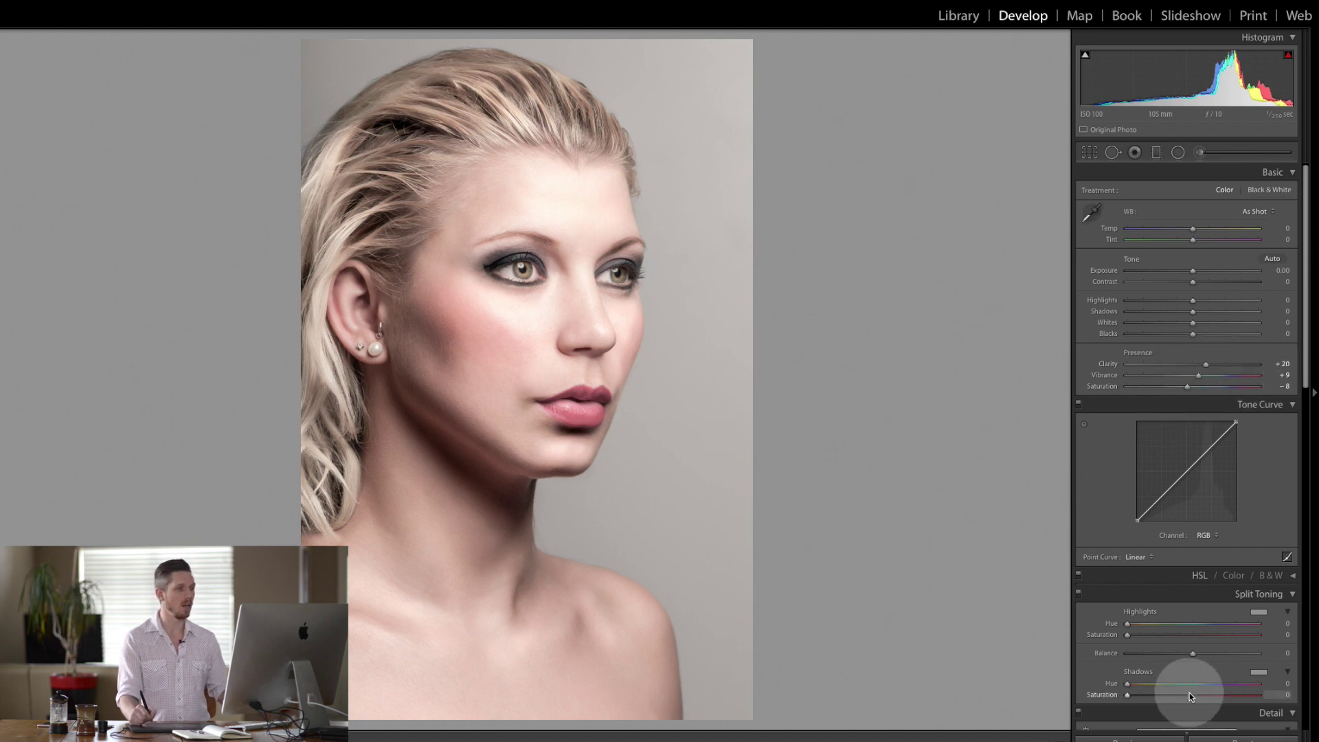
- Compare the full portrait with its before version
{"action": "key", "text": "backslash"}
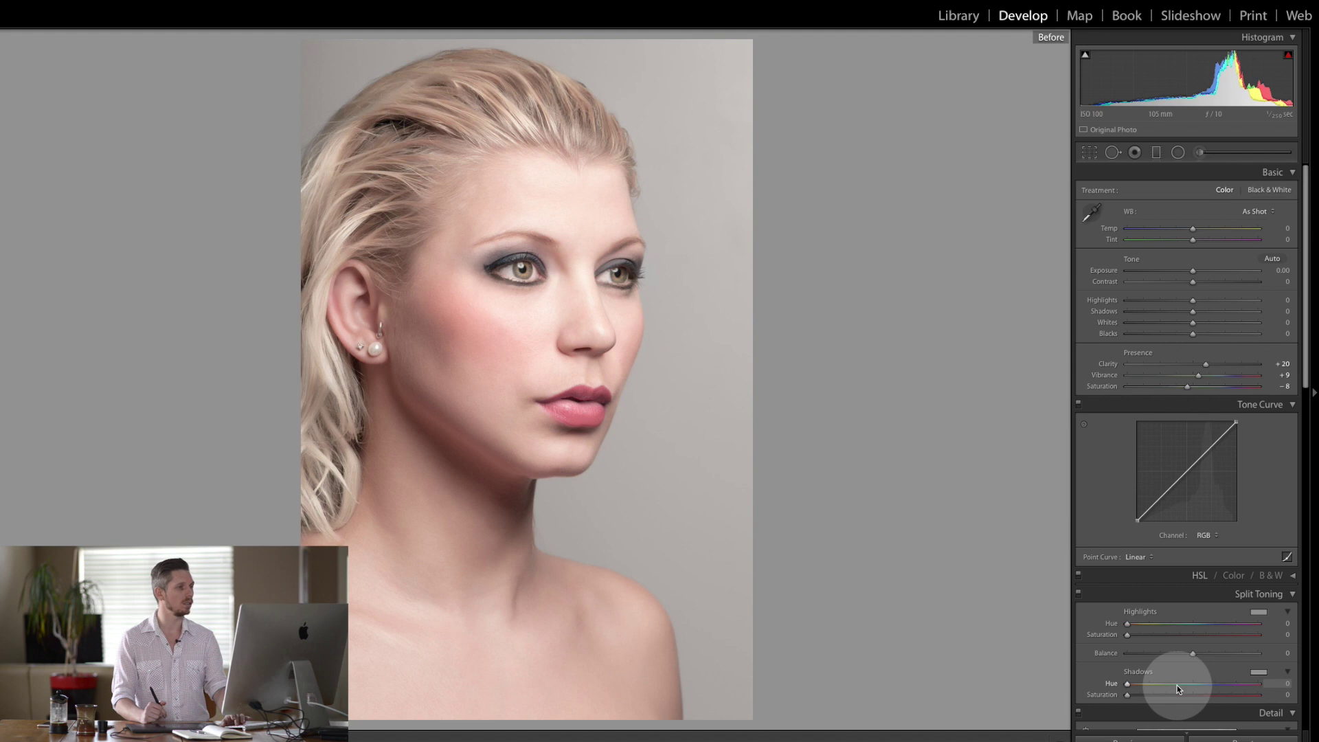
{"action": "key", "text": "backslash"}
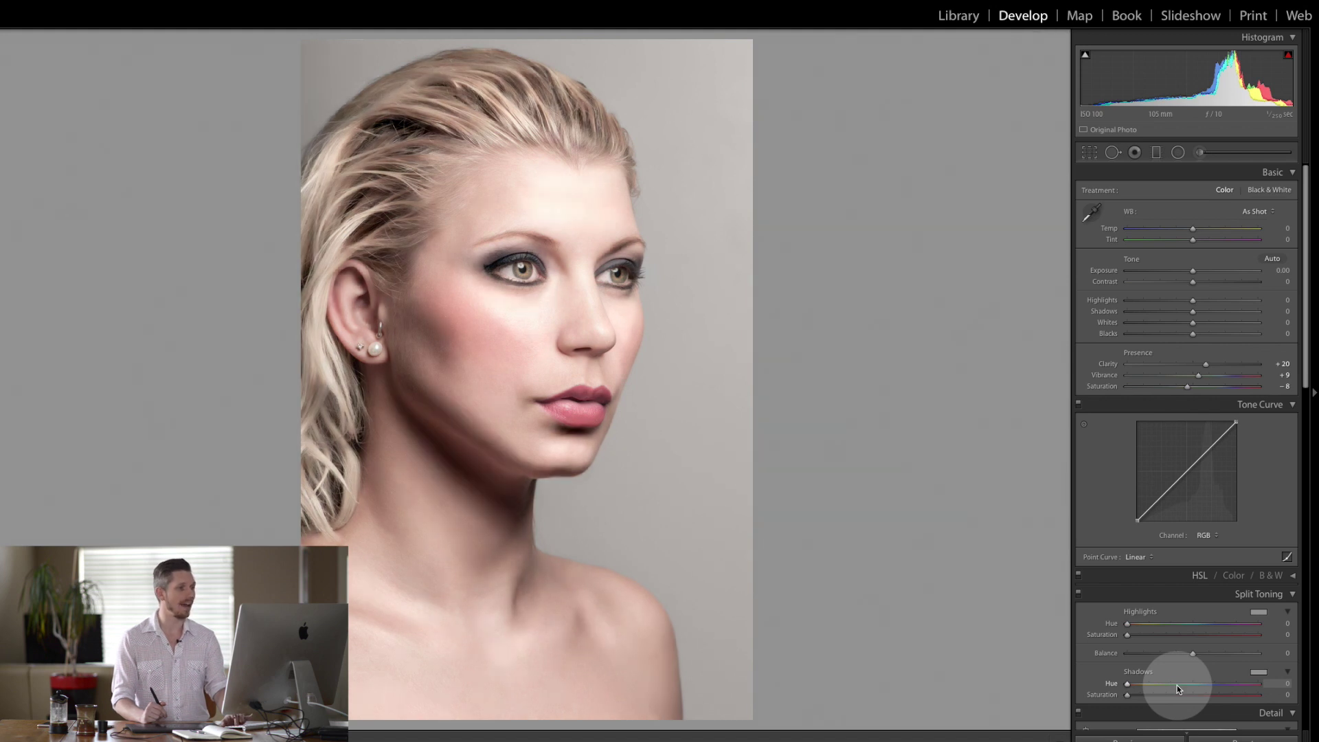
{"action": "key", "text": "backslash"}
{"action": "key", "text": "backslash"}
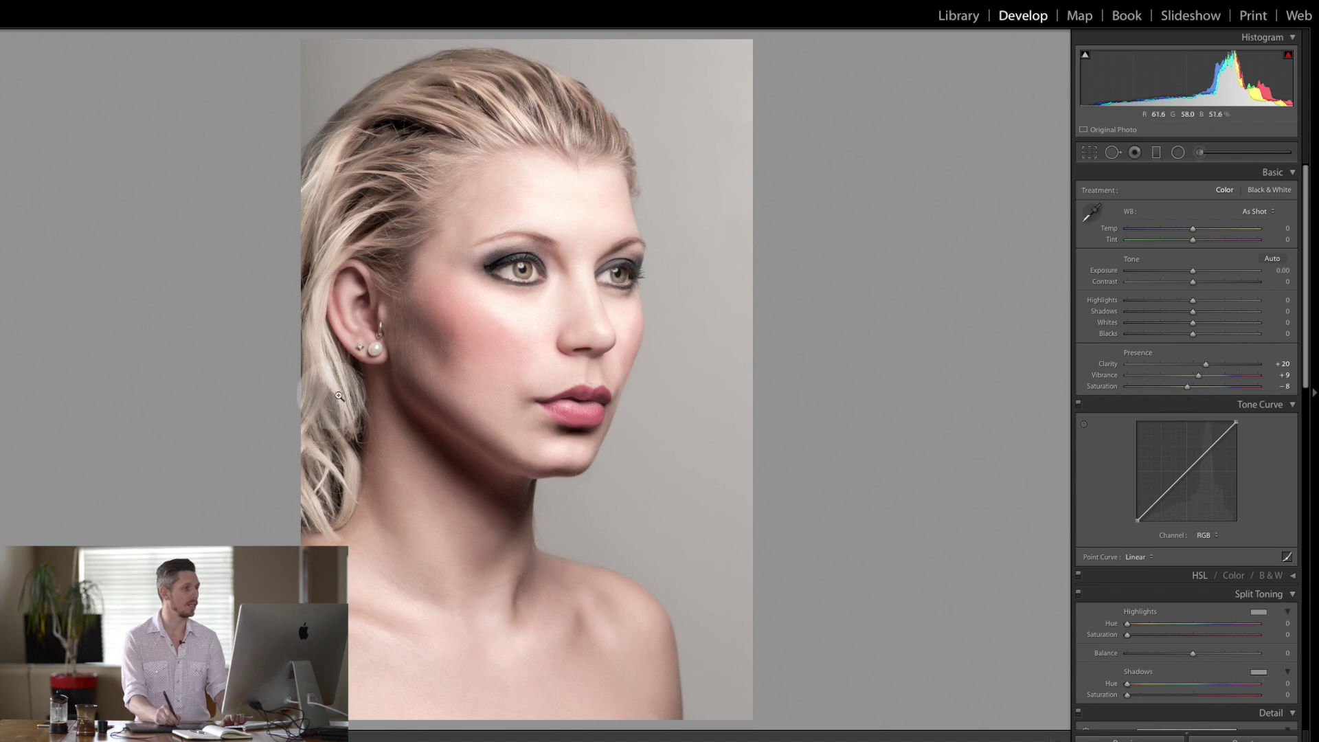
- Examine the contoured cheek and jaw at close range, comparing the skin texture and shading with the before version
{"action": "left_click", "coordinate": [436, 354]}
{"action": "left_click_drag", "start_coordinate": [460, 454], "coordinate": [487, 429]}
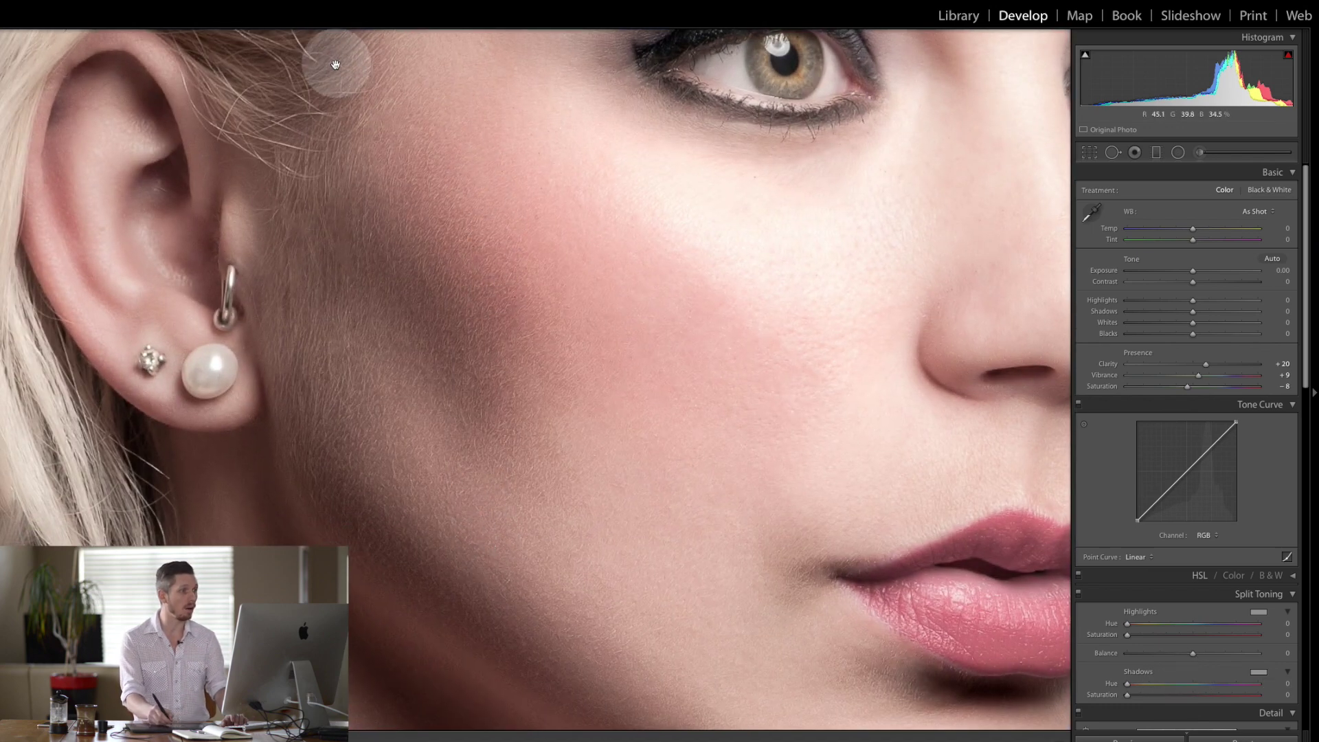
{"action": "key", "text": "backslash"}
{"action": "key", "text": "backslash"}
{"action": "key", "text": "backslash"}
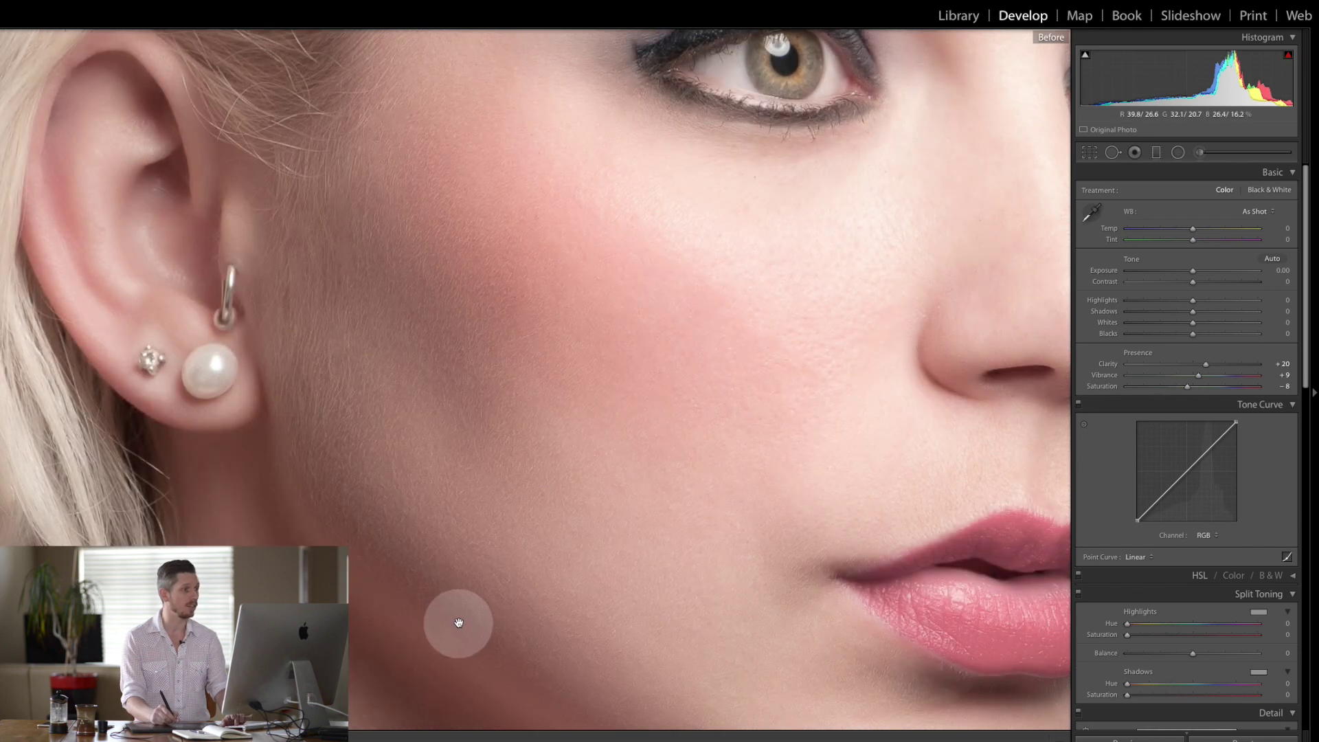
{"action": "key", "text": "backslash"}
{"action": "key", "text": "backslash"}
{"action": "key", "text": "backslash"}
{"action": "key", "text": "backslash"}
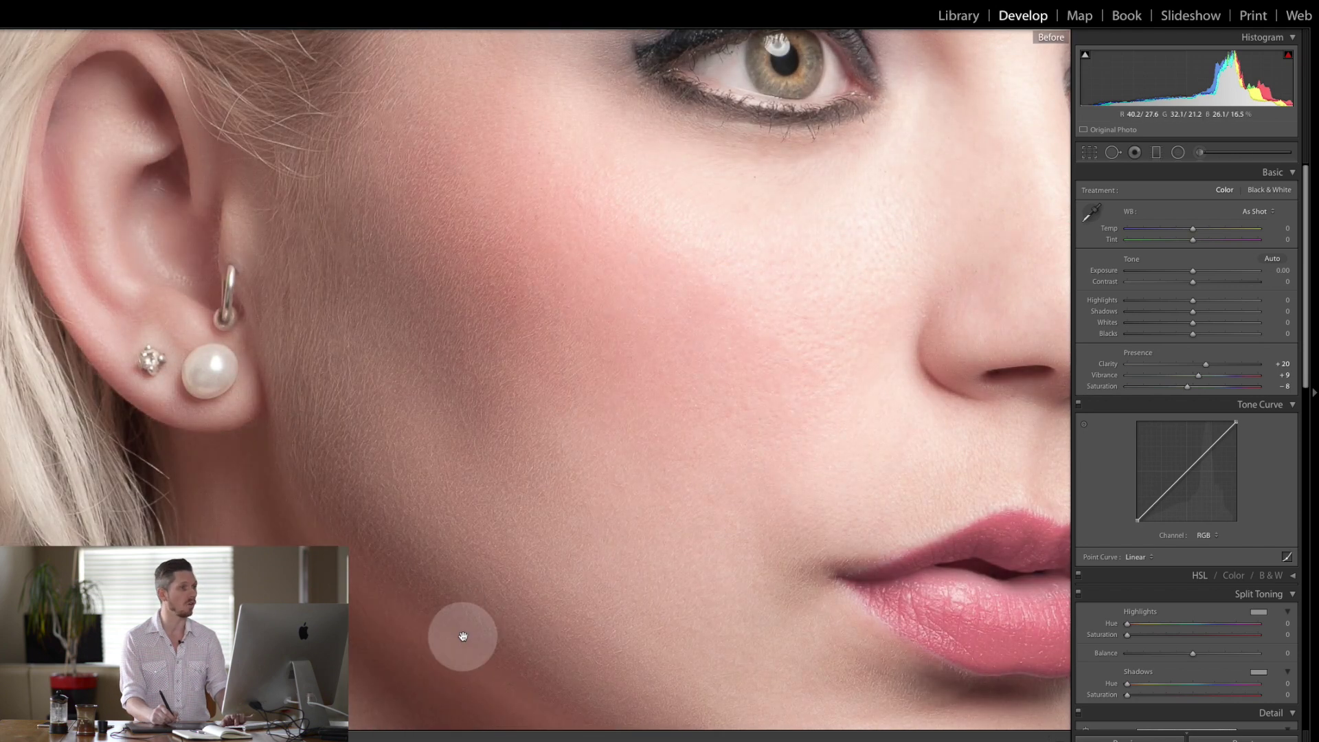
{"action": "key", "text": "backslash"}
{"action": "key", "text": "backslash"}
{"action": "key", "text": "backslash"}
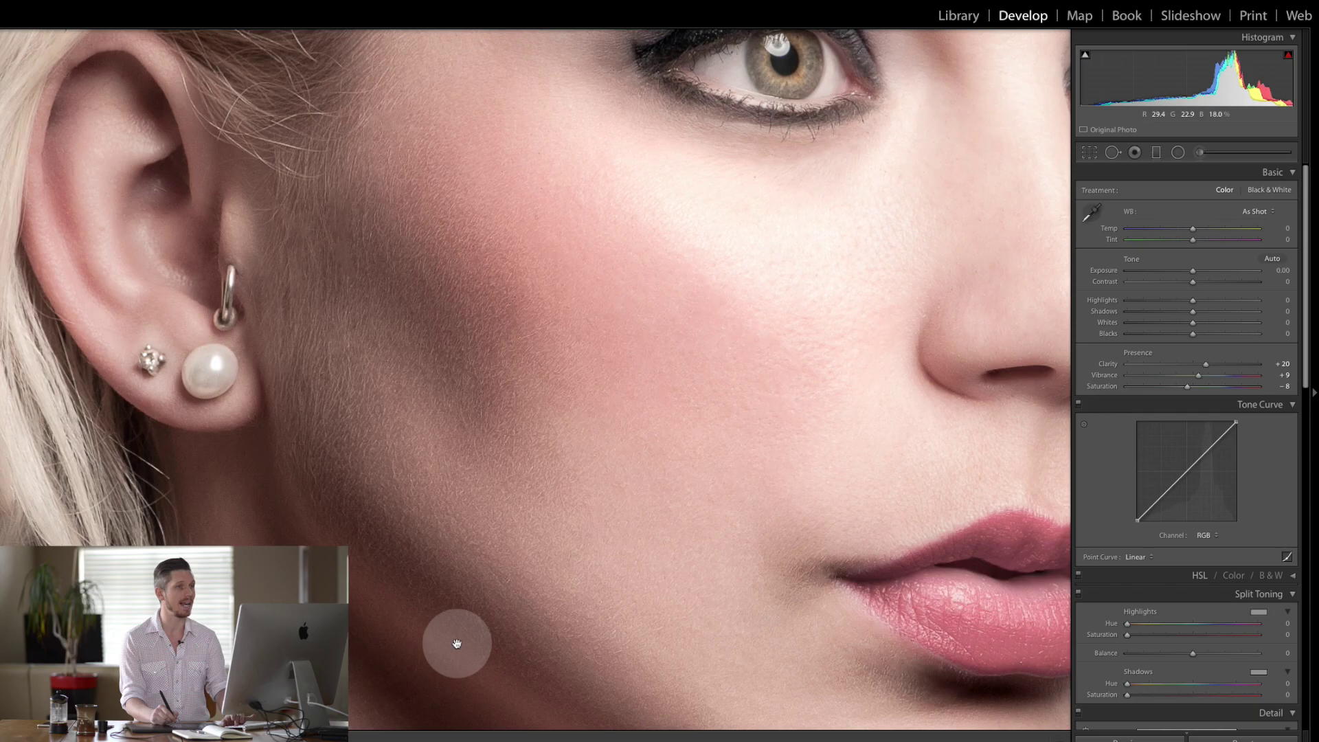